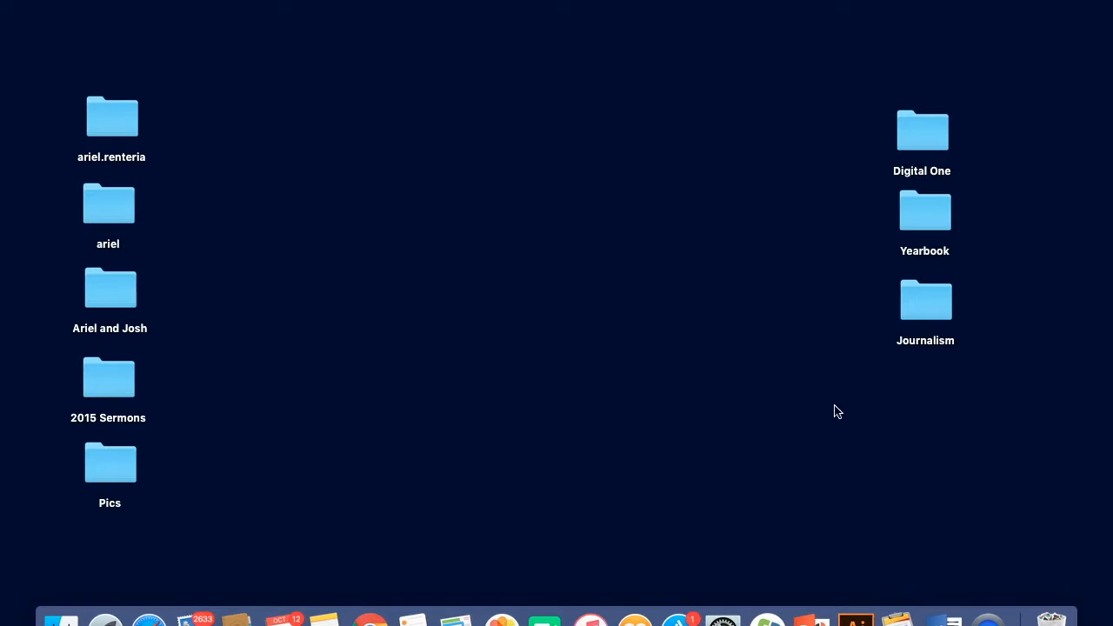
# - Switch to Adobe Illustrator and start a new document named No BULL Flyer 1 with one artboard
pyautogui.click(864, 621)
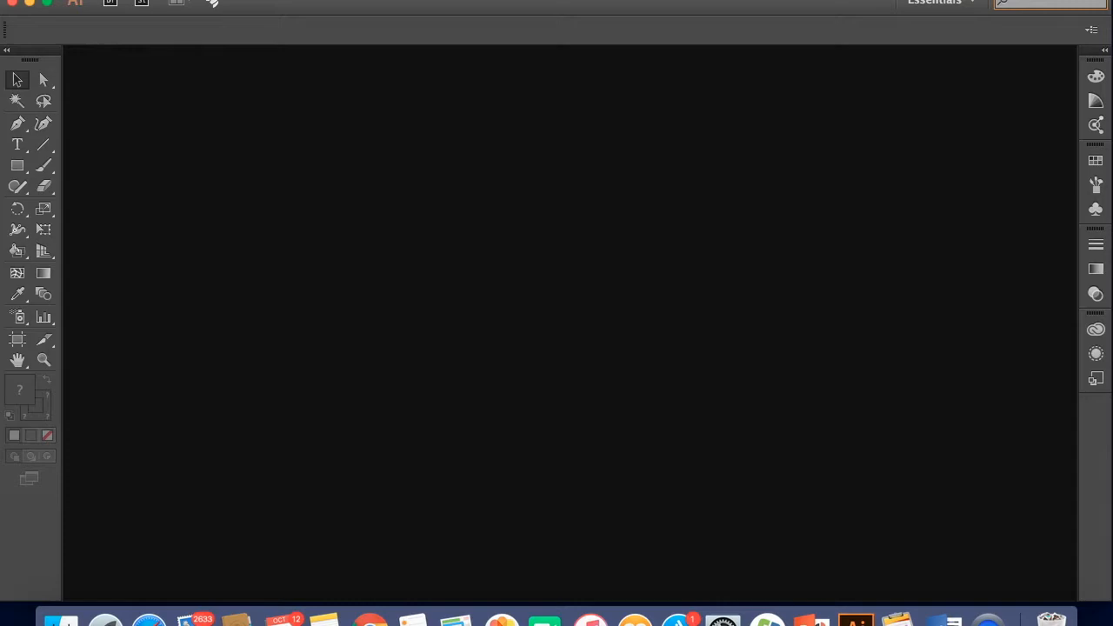
pyautogui.click(153, 0)
pyautogui.click(165, 0)
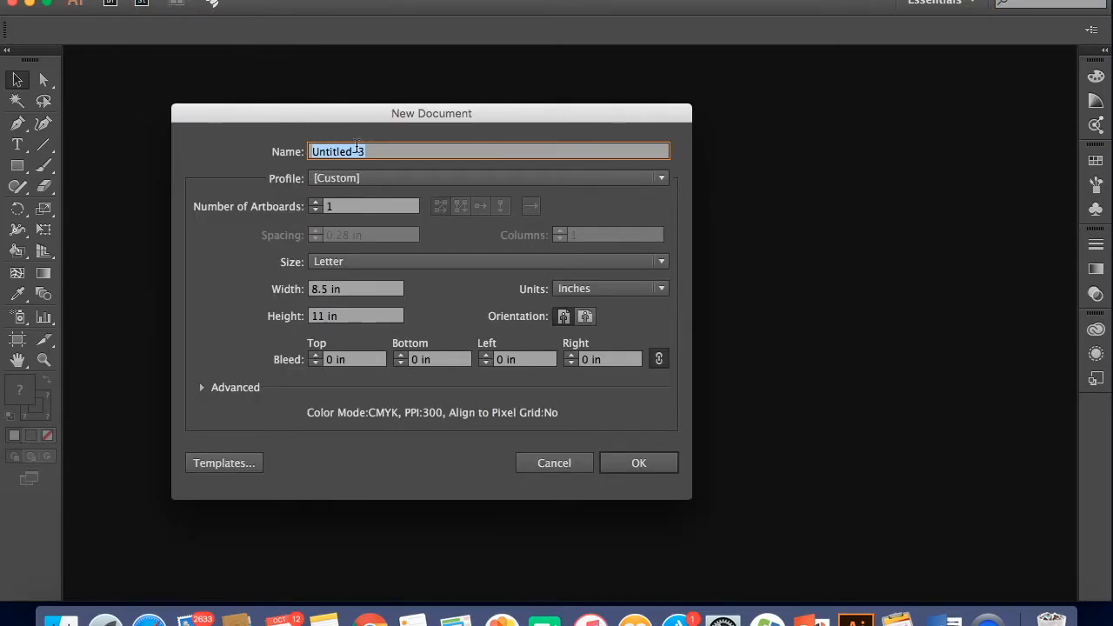
pyautogui.press('BackSpace')
pyautogui.write('1')
pyautogui.click(316, 204)
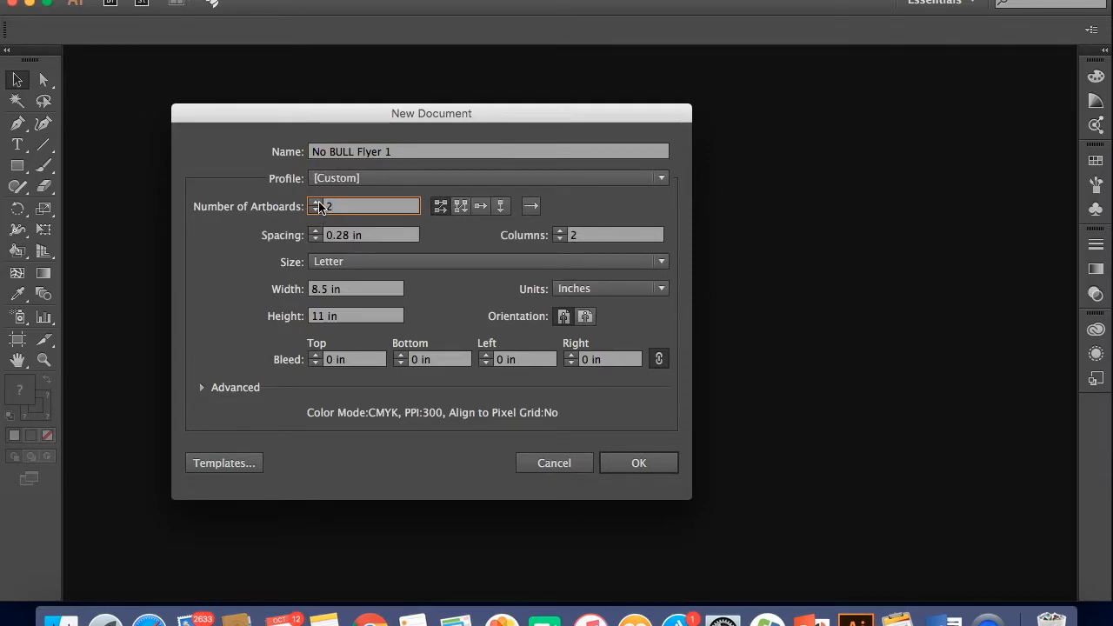
pyautogui.click(317, 210)
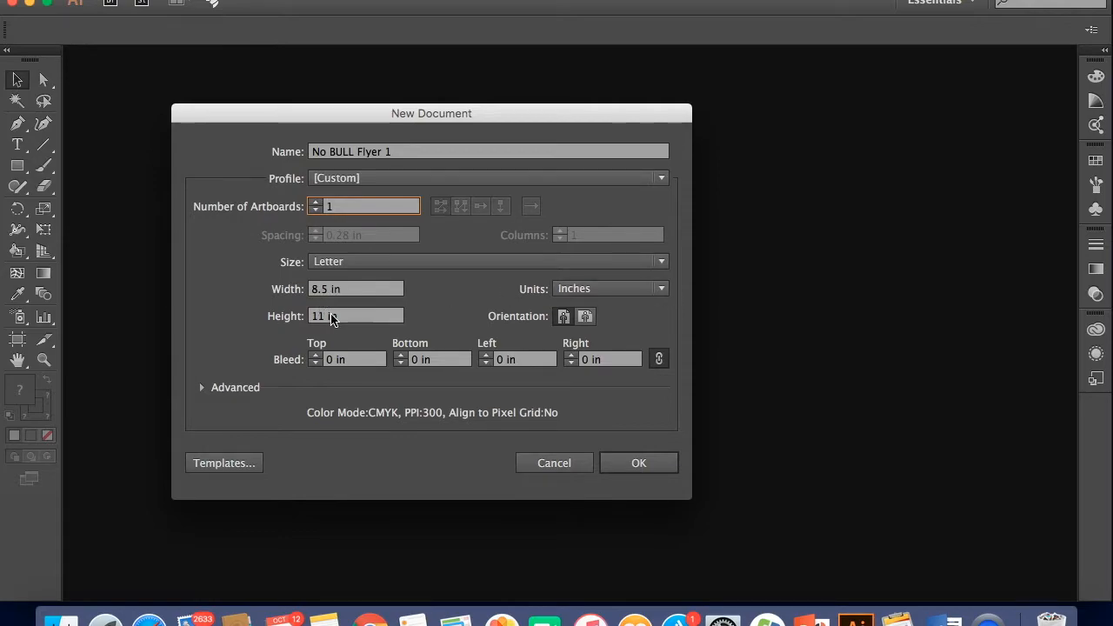
# - Keep the units in inches and the orientation portrait at 8.5 x 11 in, and create the document
pyautogui.click(587, 292)
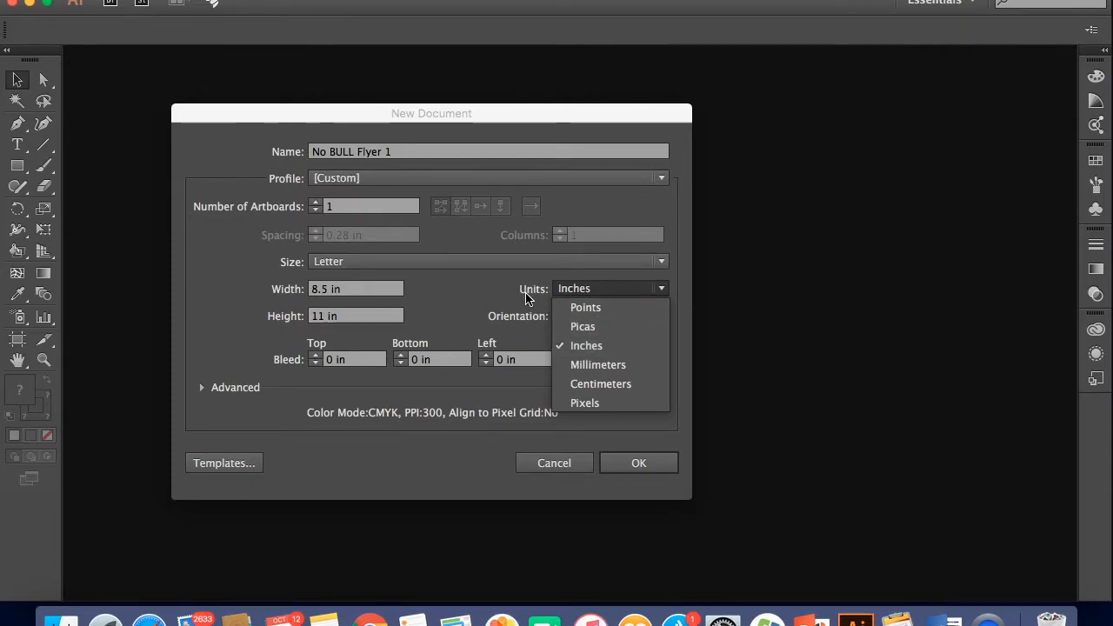
pyautogui.click(659, 291)
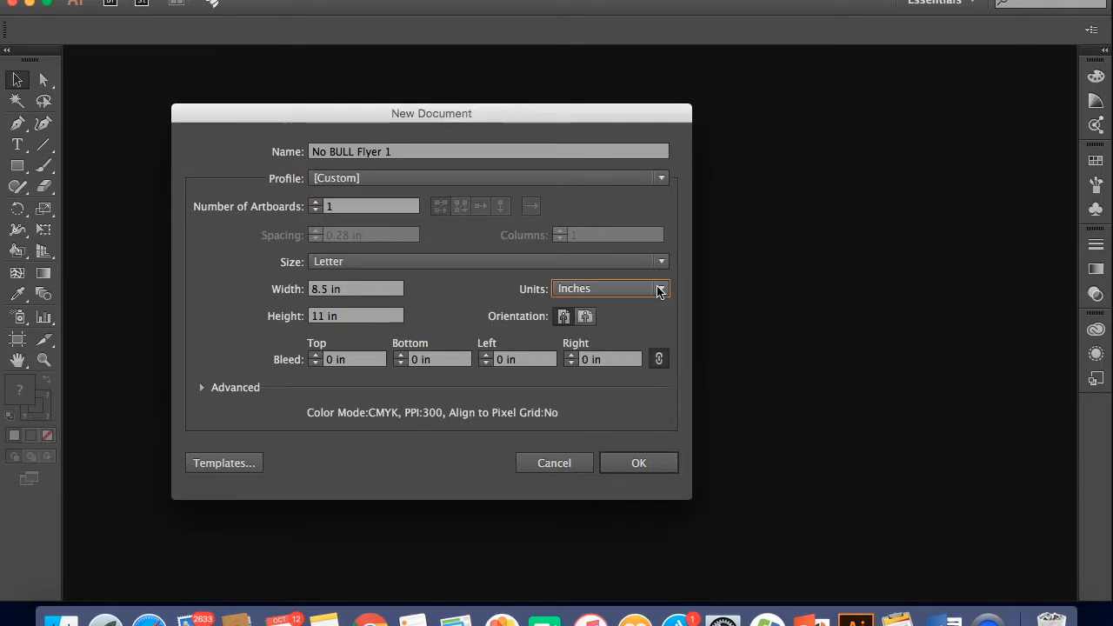
pyautogui.click(588, 318)
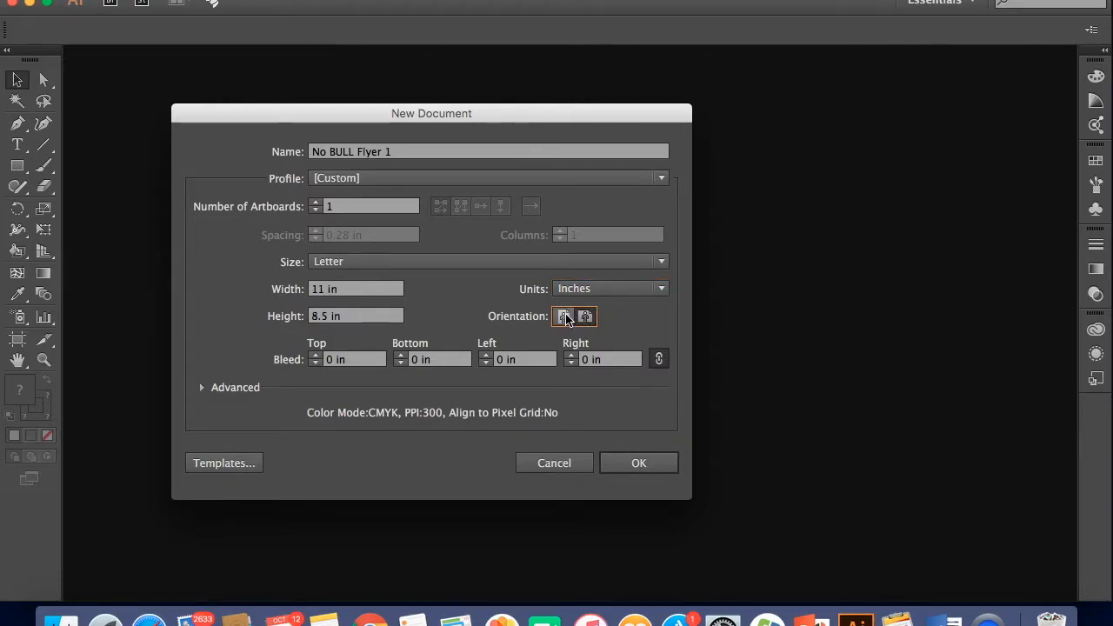
pyautogui.click(565, 318)
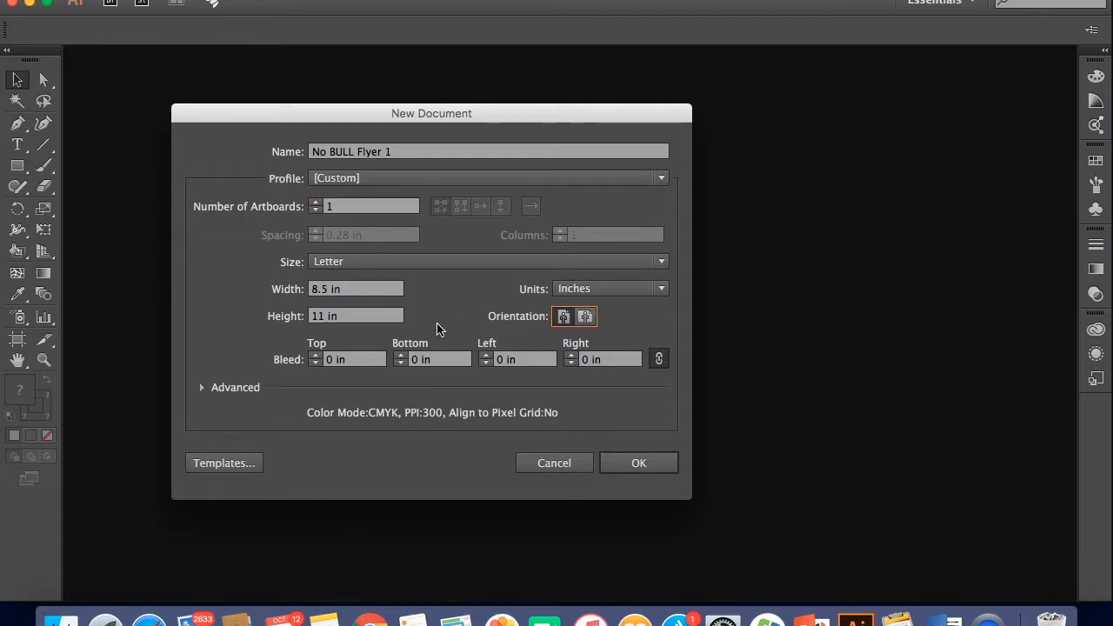
pyautogui.click(638, 467)
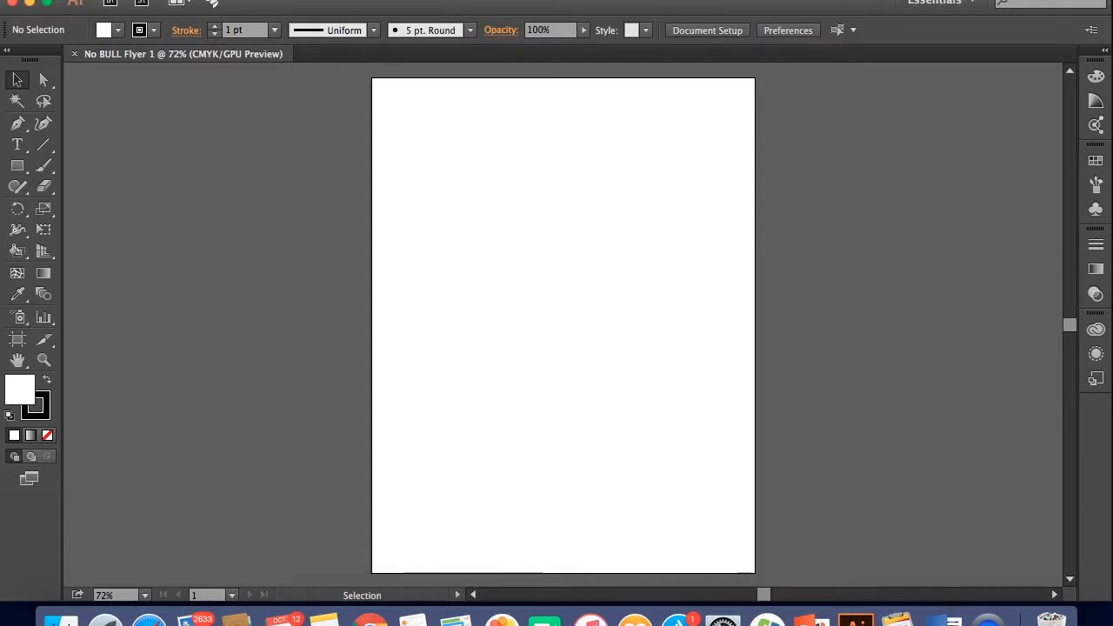
pyautogui.click(152, 0)
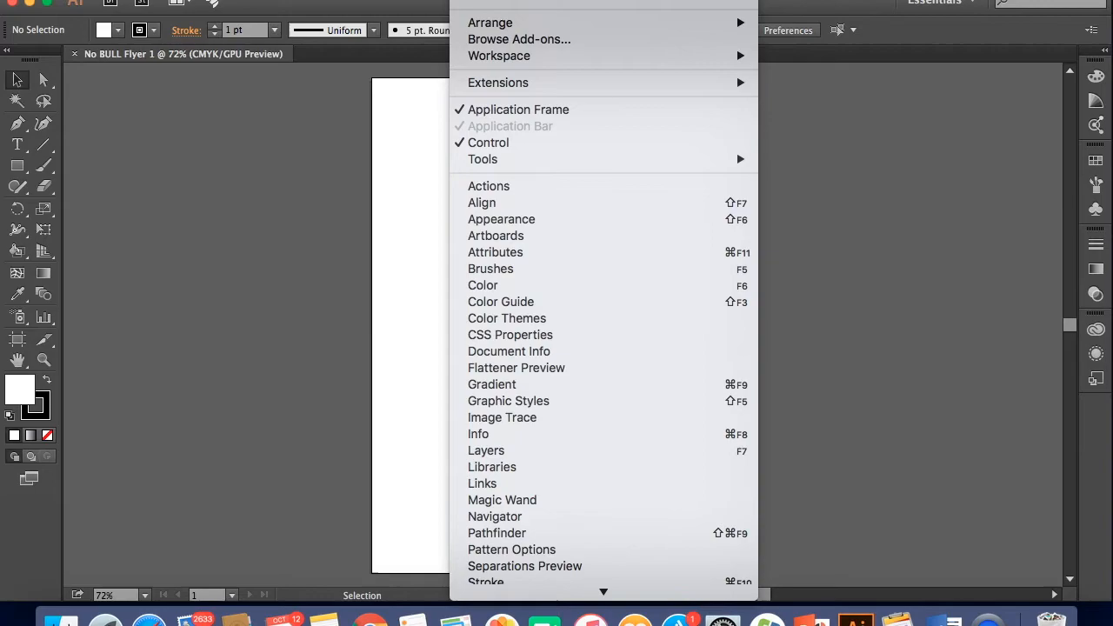
pyautogui.click(42, 61)
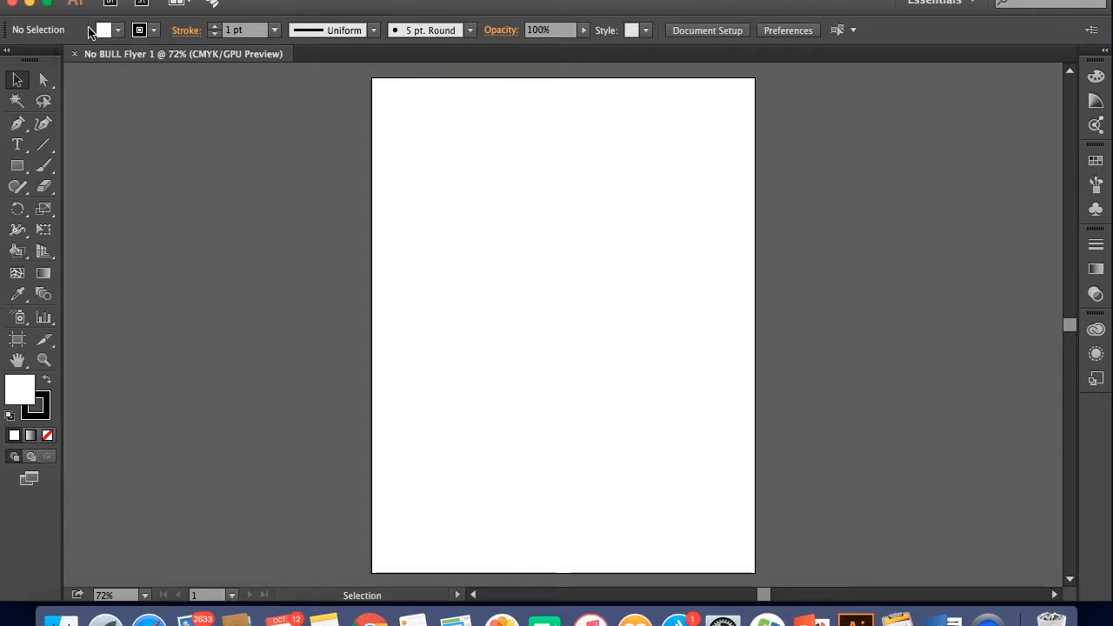
pyautogui.click(118, 33)
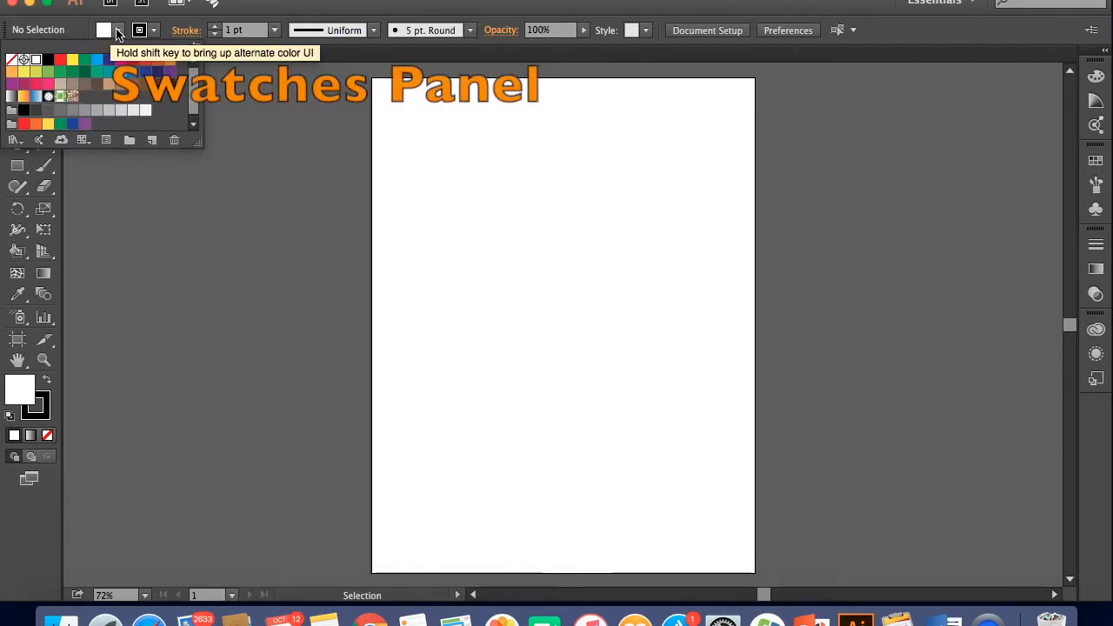
pyautogui.click(121, 31)
pyautogui.click(120, 31)
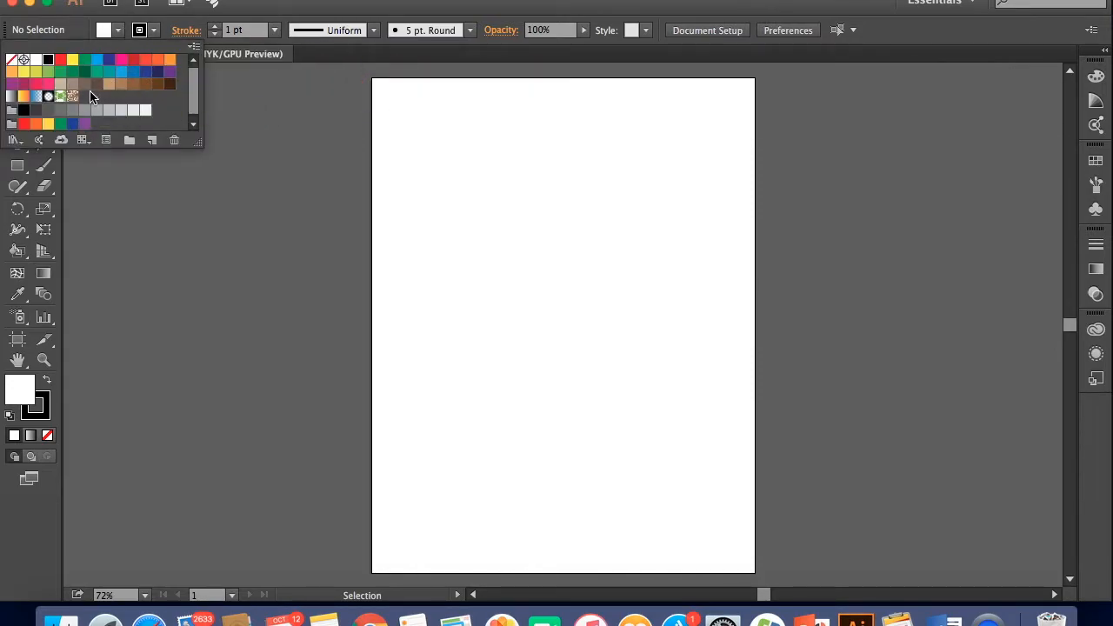
pyautogui.click(214, 26)
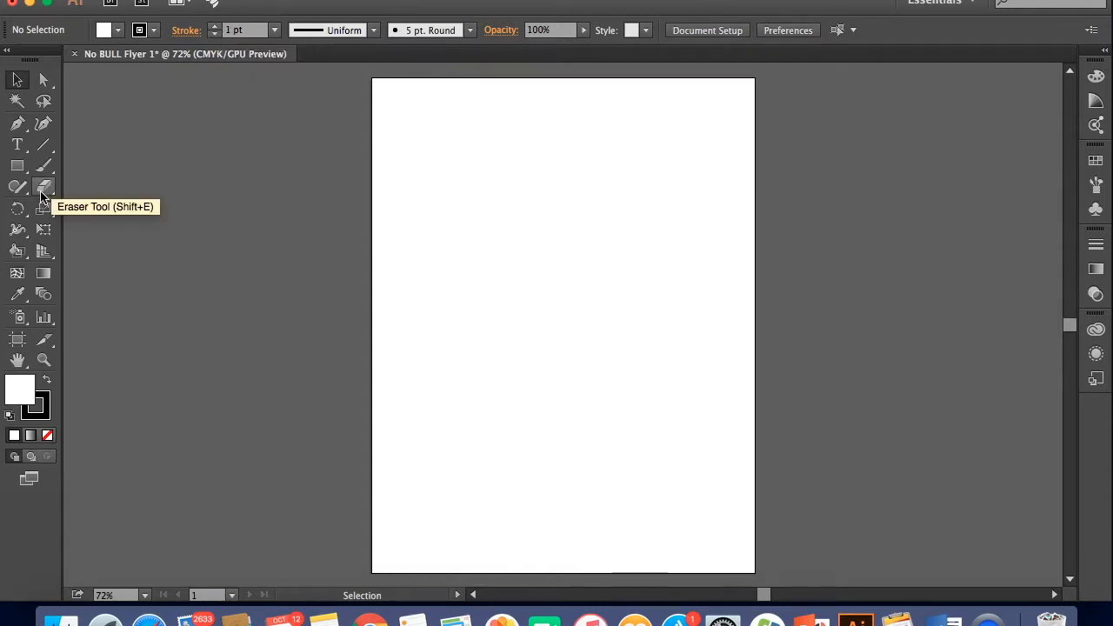
# - Draw a rectangle in the upper part of the page, fill it with bright pink and deselect it
pyautogui.click(18, 165)
pyautogui.moveTo(442, 130); pyautogui.dragTo(633, 271)
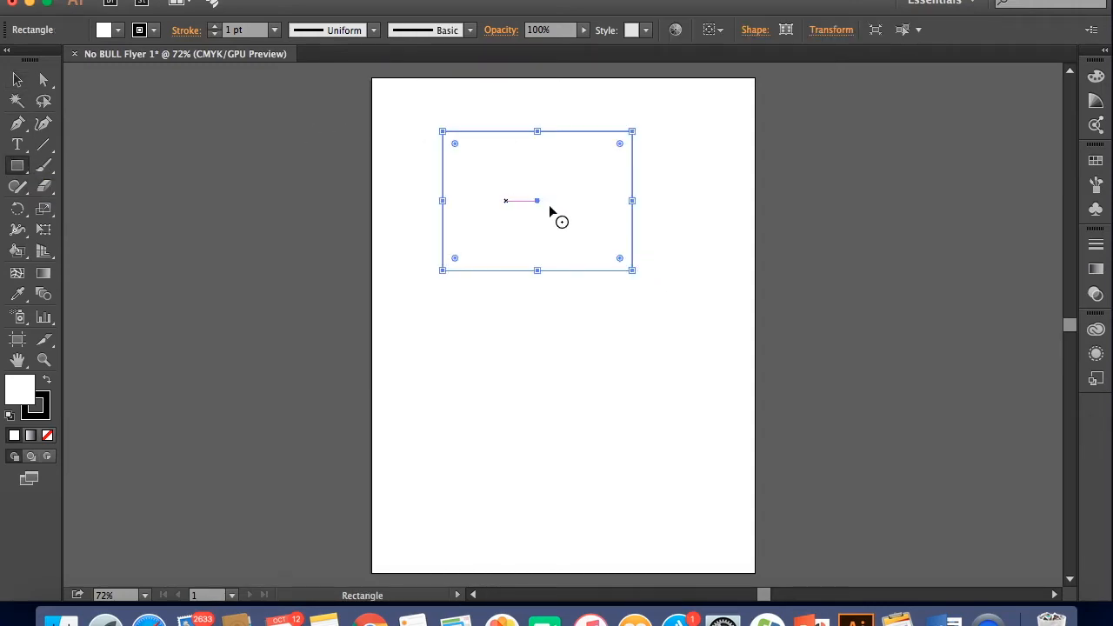
pyautogui.click(118, 30)
pyautogui.click(124, 64)
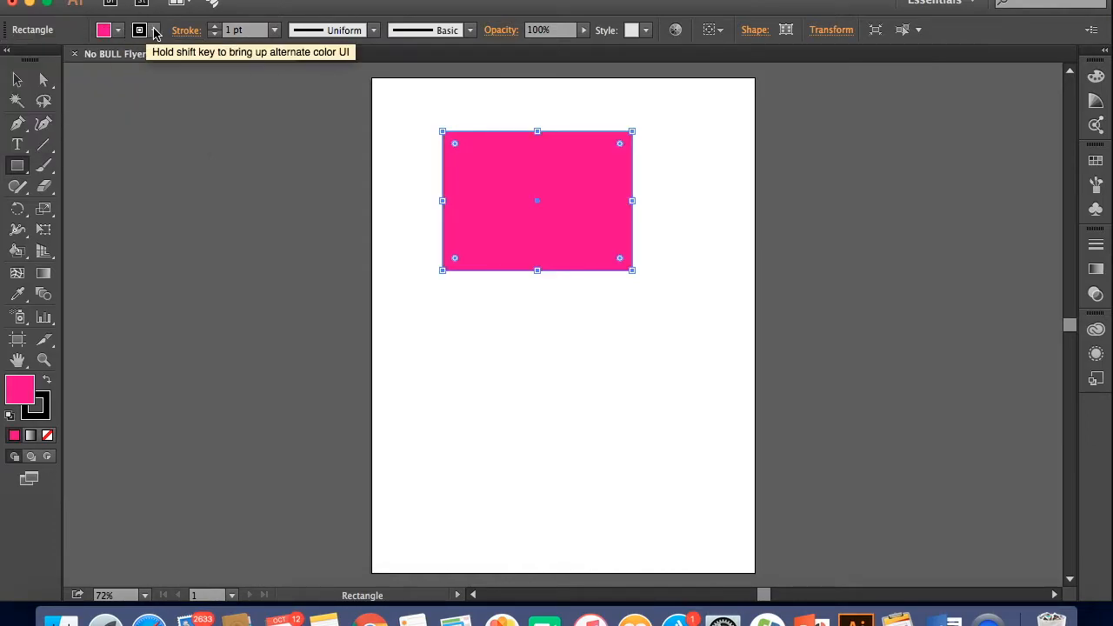
pyautogui.click(17, 79)
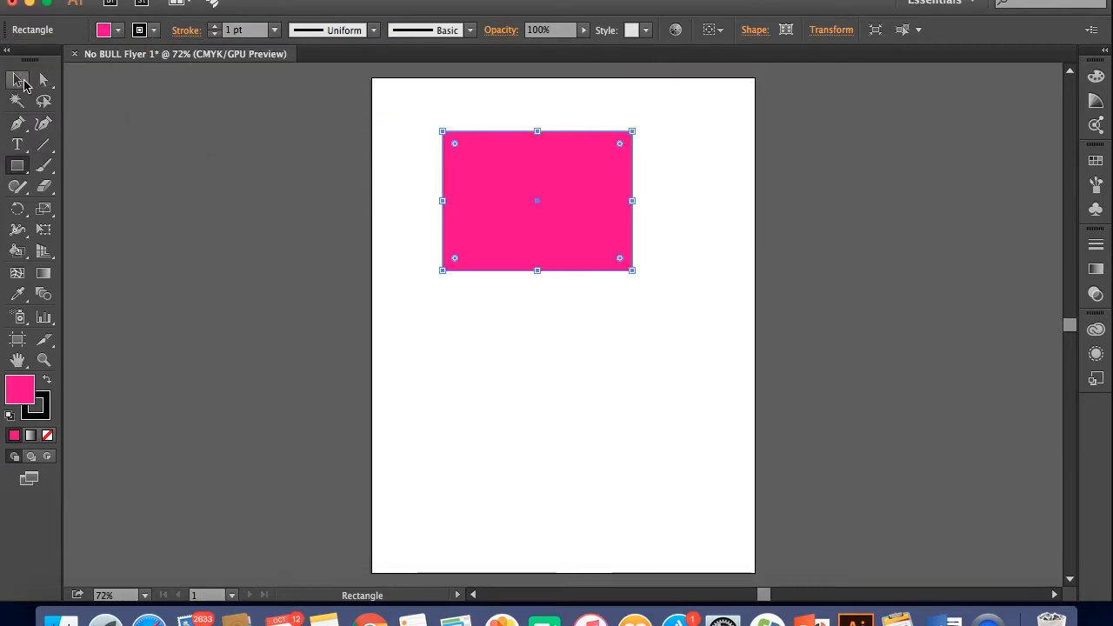
pyautogui.click(431, 111)
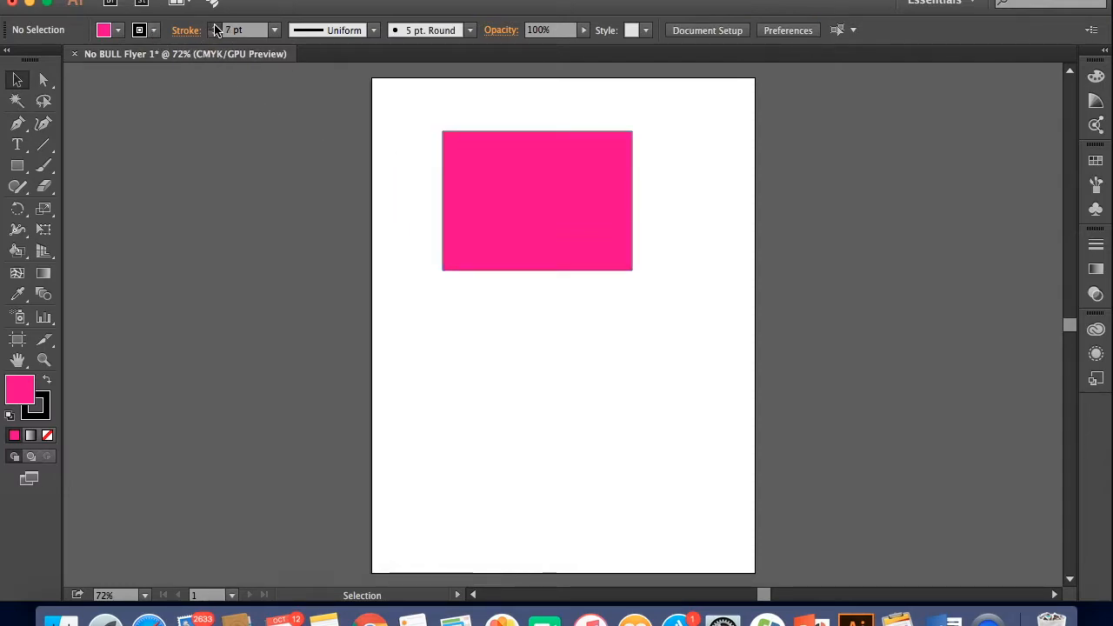
# - Select the pink rectangle and increase its stroke weight to 12 pt
pyautogui.click(507, 162)
pyautogui.click(216, 27)
pyautogui.click(216, 27)
pyautogui.click(217, 27)
pyautogui.click(217, 27)
pyautogui.click(217, 27)
pyautogui.click(217, 27)
pyautogui.click(217, 27)
pyautogui.click(217, 27)
pyautogui.click(216, 27)
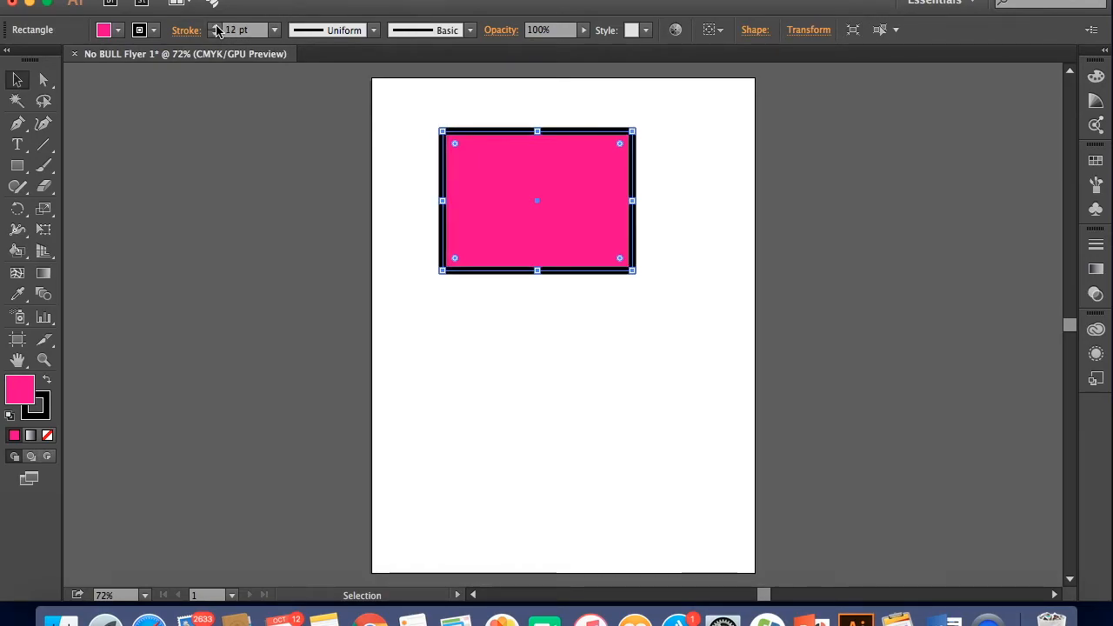
# - Reduce the rectangle's stroke weight gradually to below 4 pt
pyautogui.click(212, 34)
pyautogui.click(212, 34)
pyautogui.click(212, 34)
pyautogui.click(212, 34)
pyautogui.click(212, 34)
pyautogui.click(212, 34)
pyautogui.click(212, 34)
pyautogui.click(212, 34)
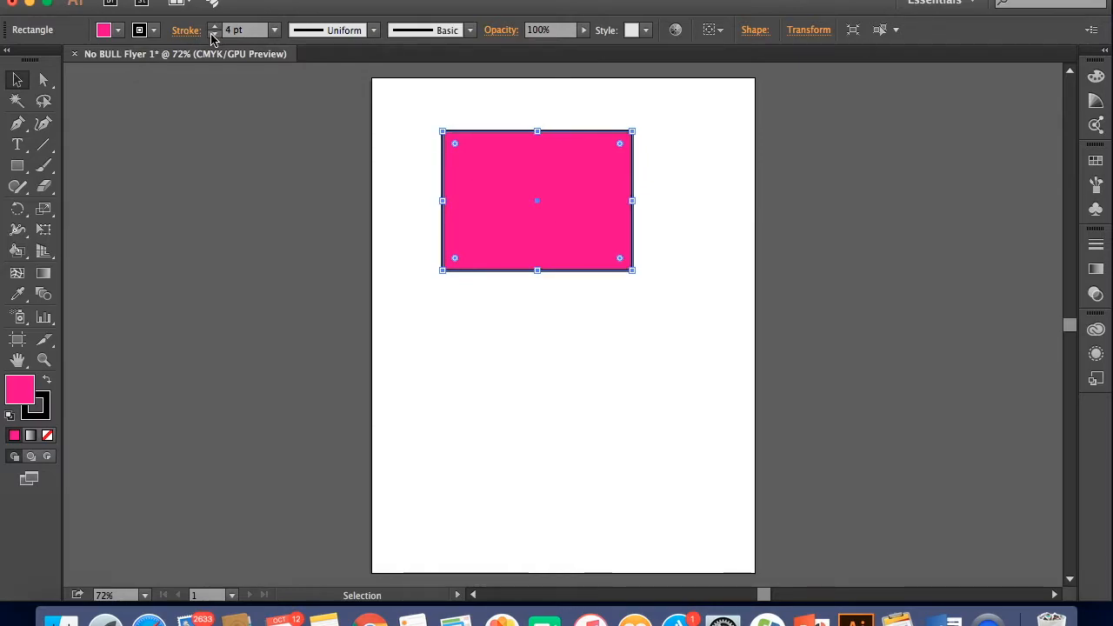
pyautogui.click(212, 34)
pyautogui.click(212, 33)
pyautogui.click(212, 34)
pyautogui.click(213, 34)
# - Set the rectangle's stroke weight to 11 pt and its stroke color to dark gray
pyautogui.click(214, 27)
pyautogui.click(214, 27)
pyautogui.click(214, 27)
pyautogui.click(214, 27)
pyautogui.click(214, 27)
pyautogui.click(214, 27)
pyautogui.click(214, 27)
pyautogui.click(214, 27)
pyautogui.click(214, 27)
pyautogui.click(214, 27)
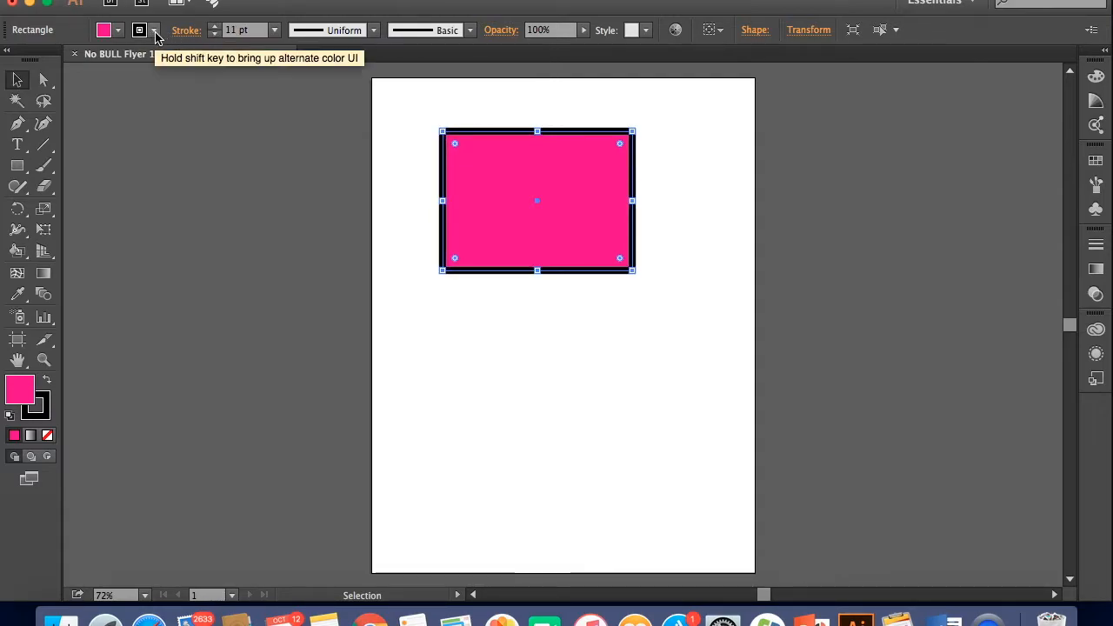
pyautogui.click(153, 31)
pyautogui.click(73, 76)
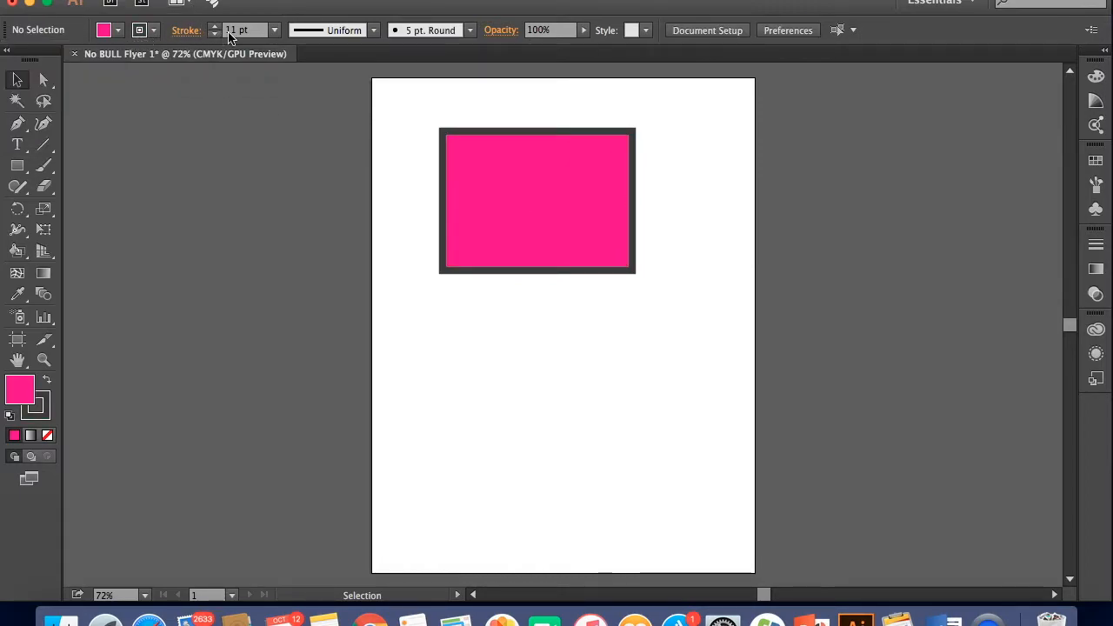
# - Try several variable width profiles on the rectangle's stroke, then restore the Uniform profile
pyautogui.click(489, 132)
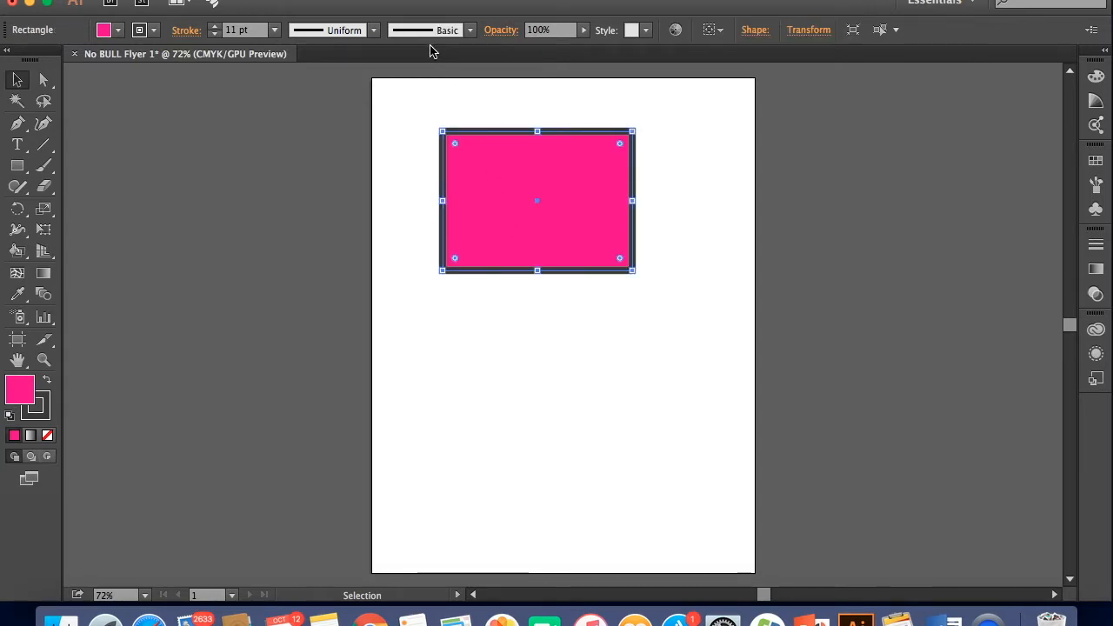
pyautogui.click(374, 31)
pyautogui.click(339, 83)
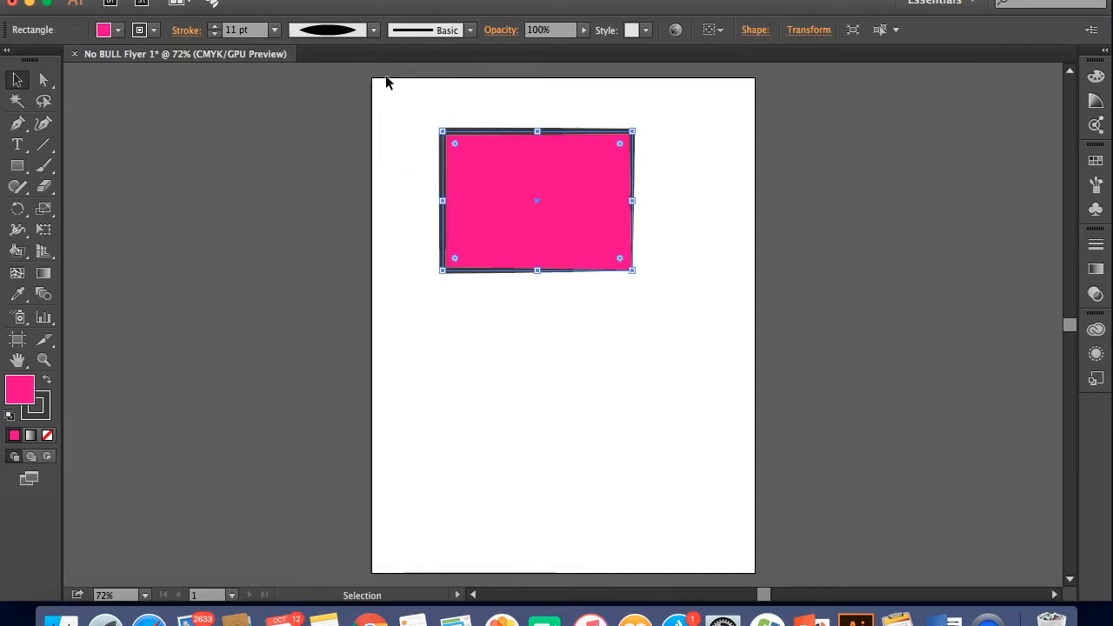
pyautogui.click(374, 32)
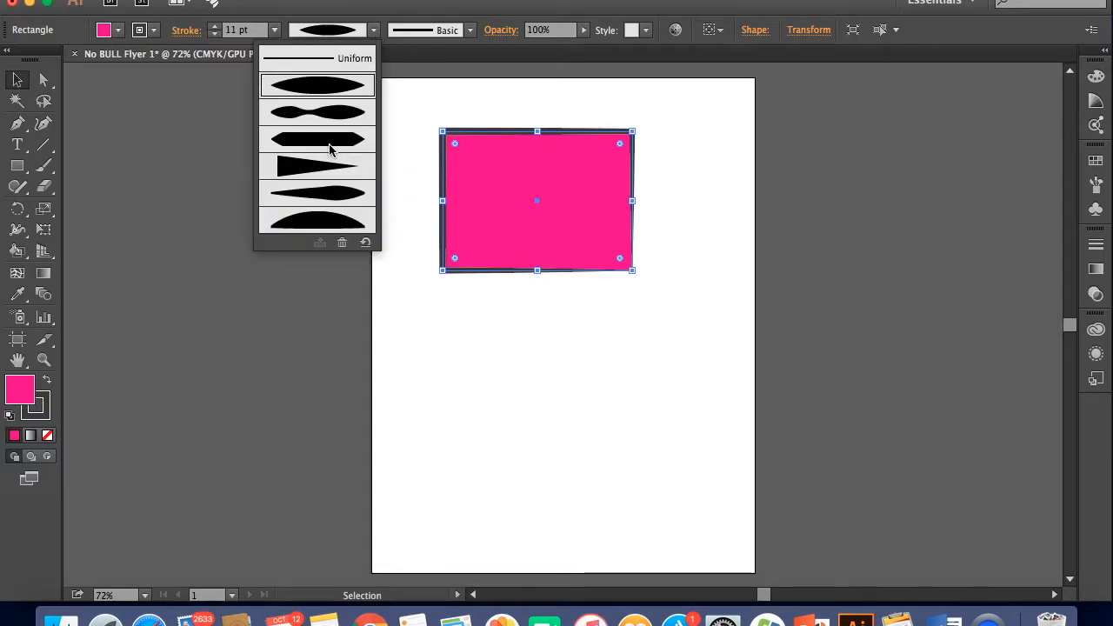
pyautogui.click(326, 167)
pyautogui.click(373, 31)
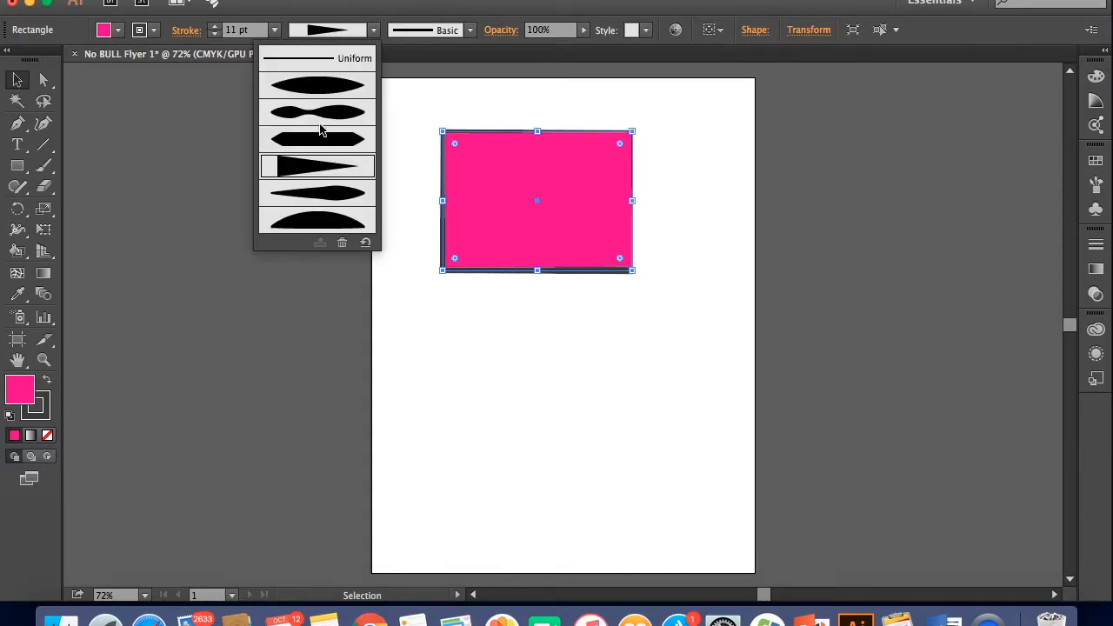
pyautogui.click(320, 219)
pyautogui.click(374, 31)
pyautogui.click(317, 61)
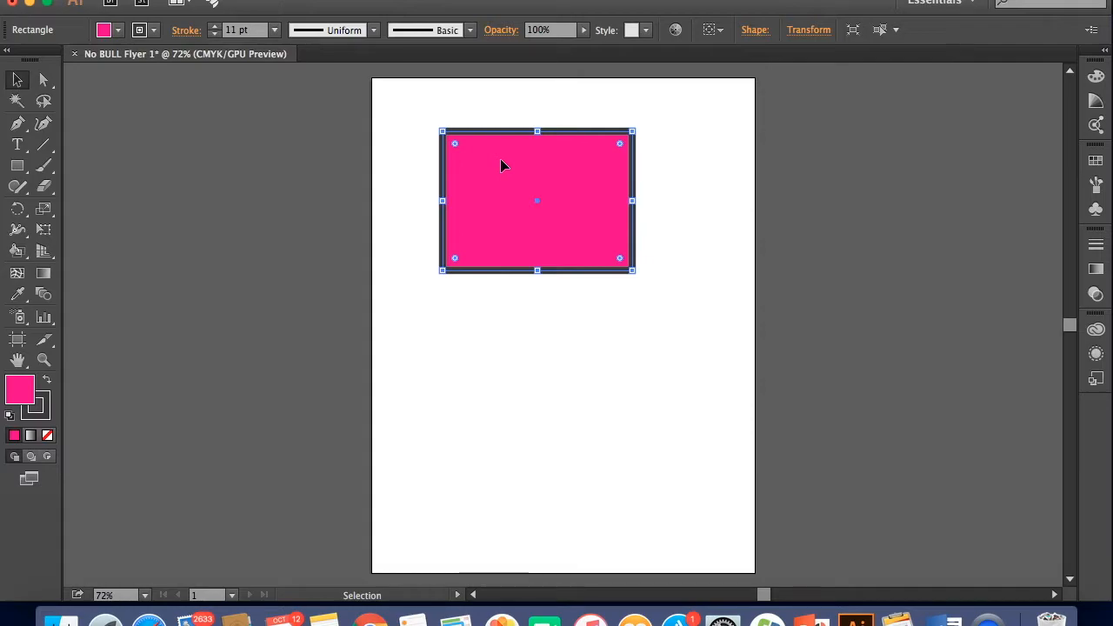
# - Try lowering the opacity of the pink rectangle
pyautogui.click(584, 33)
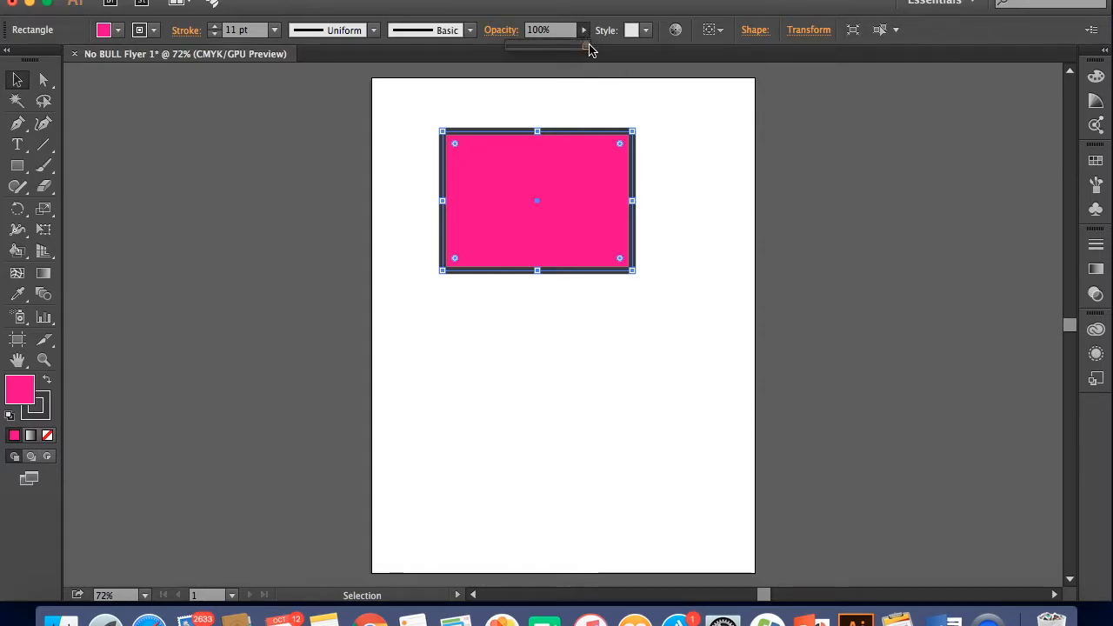
pyautogui.moveTo(592, 49); pyautogui.dragTo(550, 59)
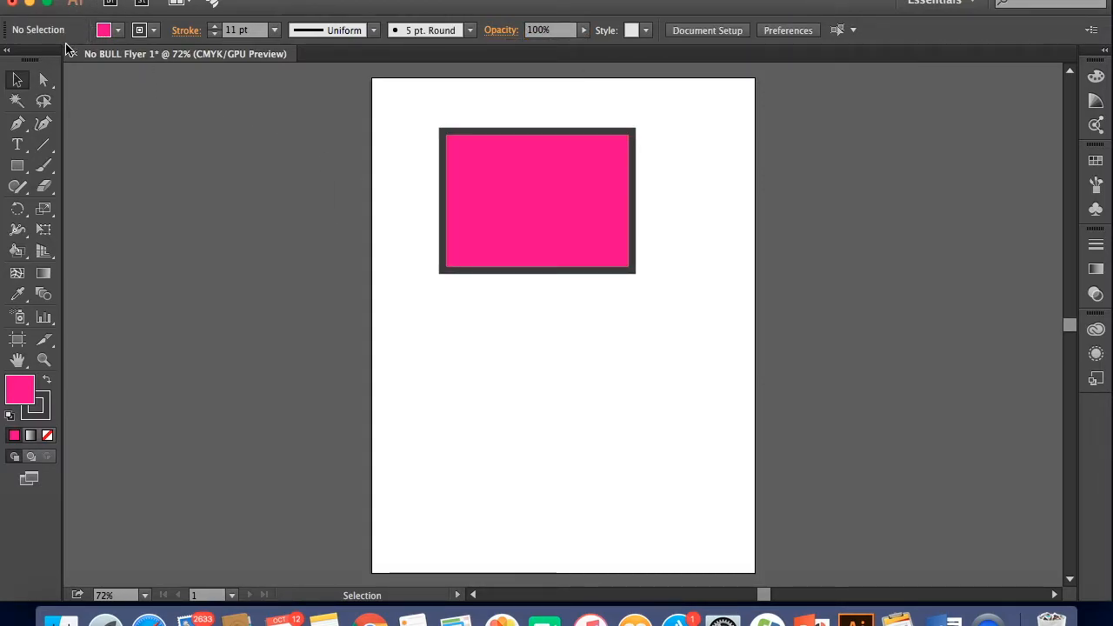
pyautogui.click(479, 189)
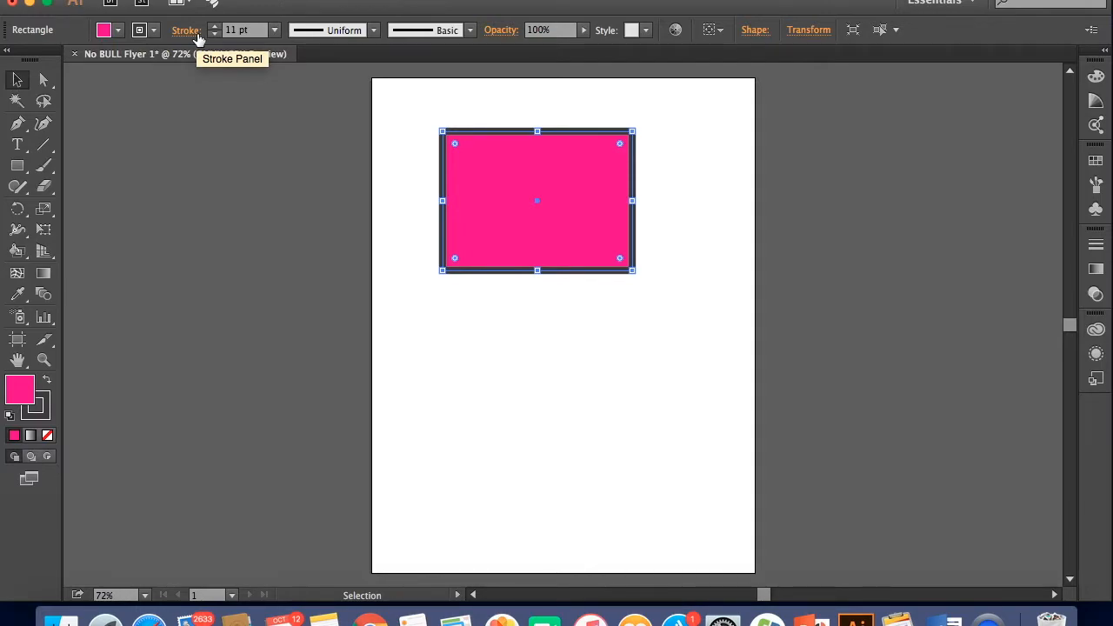
# - Create a wide text area across the head of the page, just above the pink rectangle
pyautogui.click(19, 166)
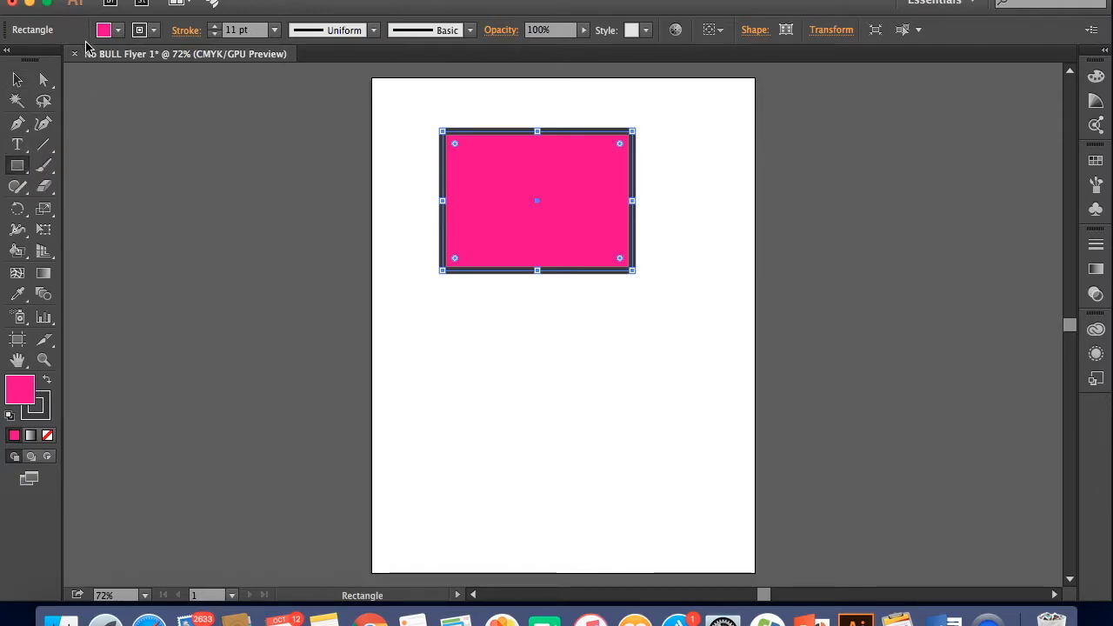
pyautogui.click(19, 148)
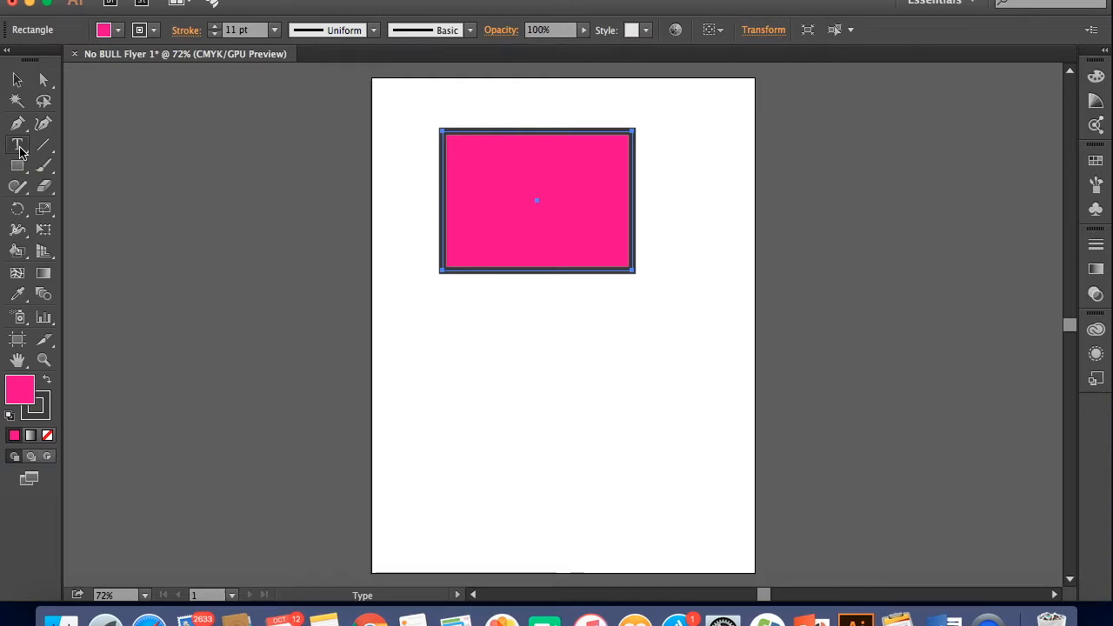
pyautogui.moveTo(399, 94); pyautogui.dragTo(737, 128)
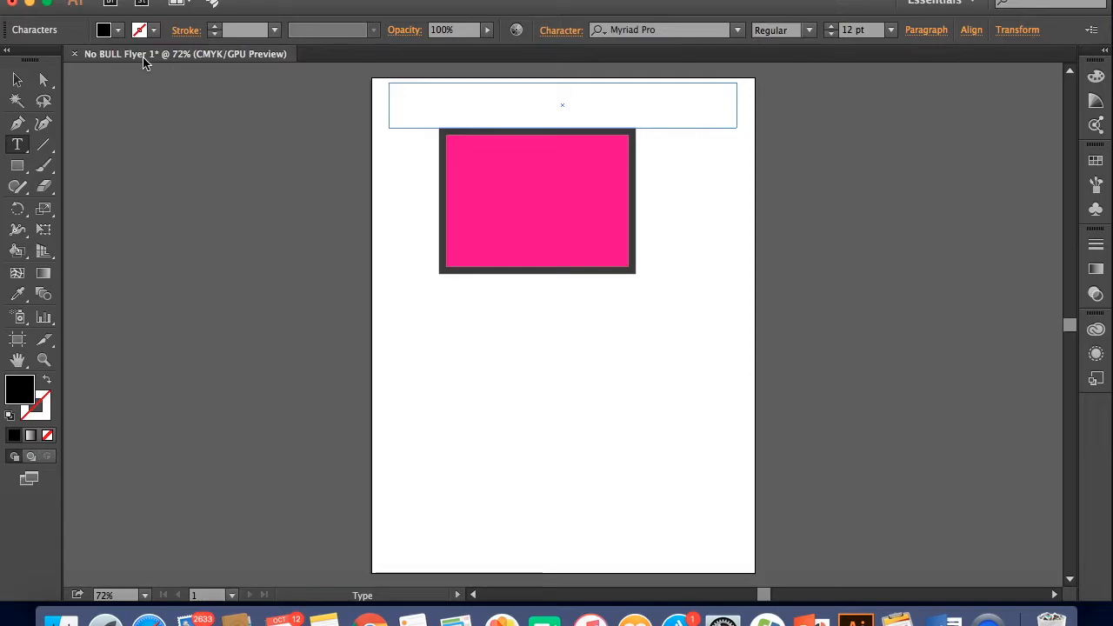
pyautogui.click(119, 31)
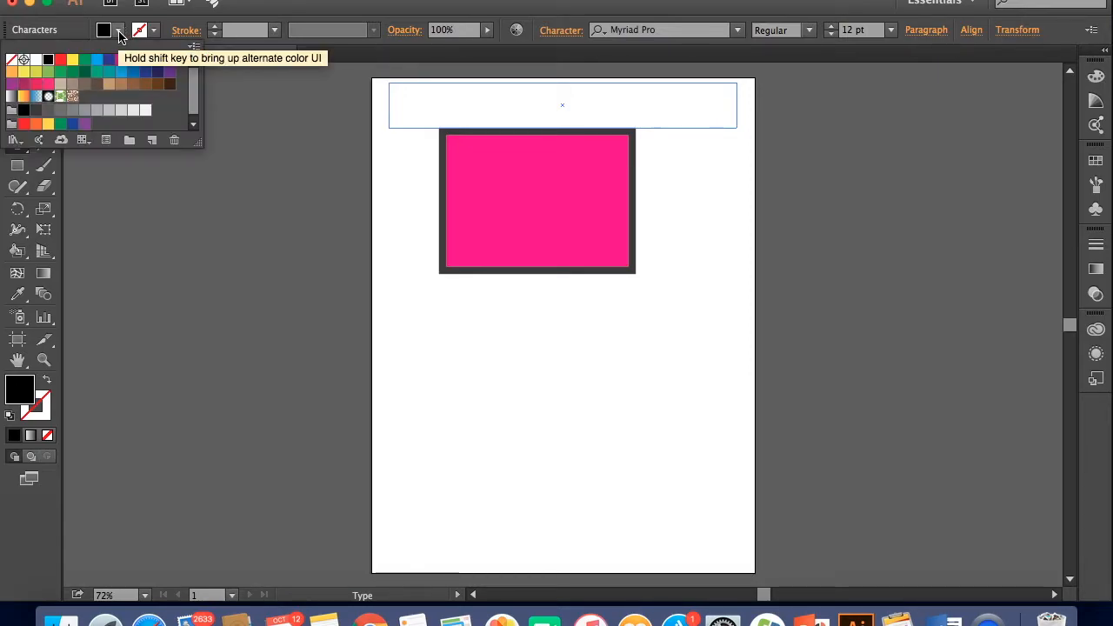
pyautogui.click(120, 33)
pyautogui.click(155, 32)
pyautogui.click(157, 32)
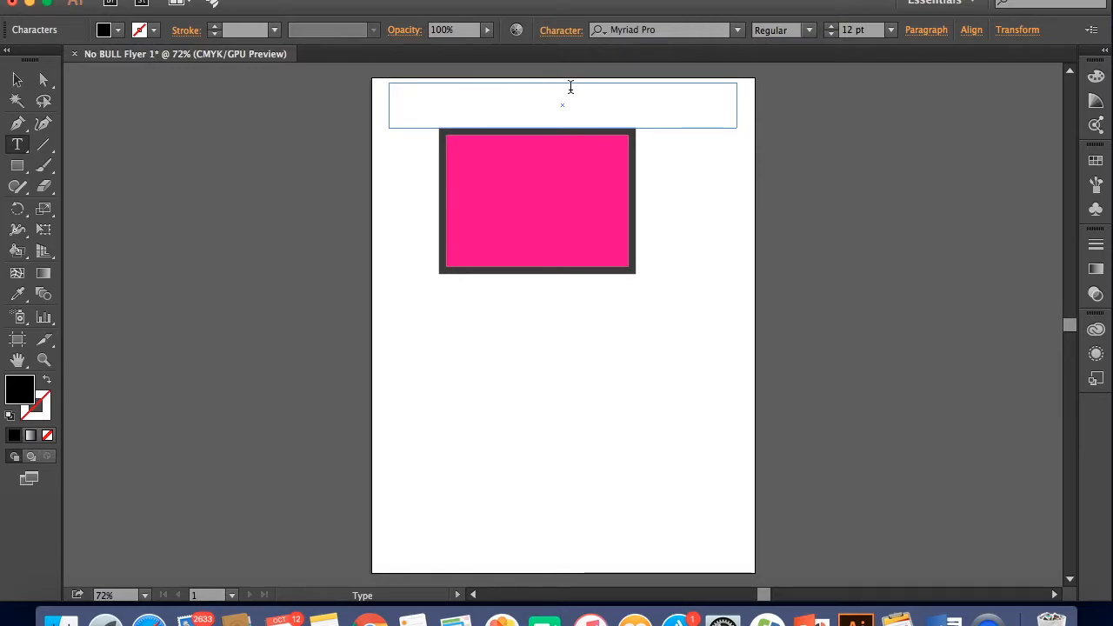
# - Set the font size of the empty text area to 27 pt
pyautogui.click(833, 27)
pyautogui.click(833, 27)
pyautogui.click(833, 27)
pyautogui.click(833, 27)
pyautogui.click(833, 27)
pyautogui.click(833, 27)
pyautogui.click(833, 27)
pyautogui.click(833, 27)
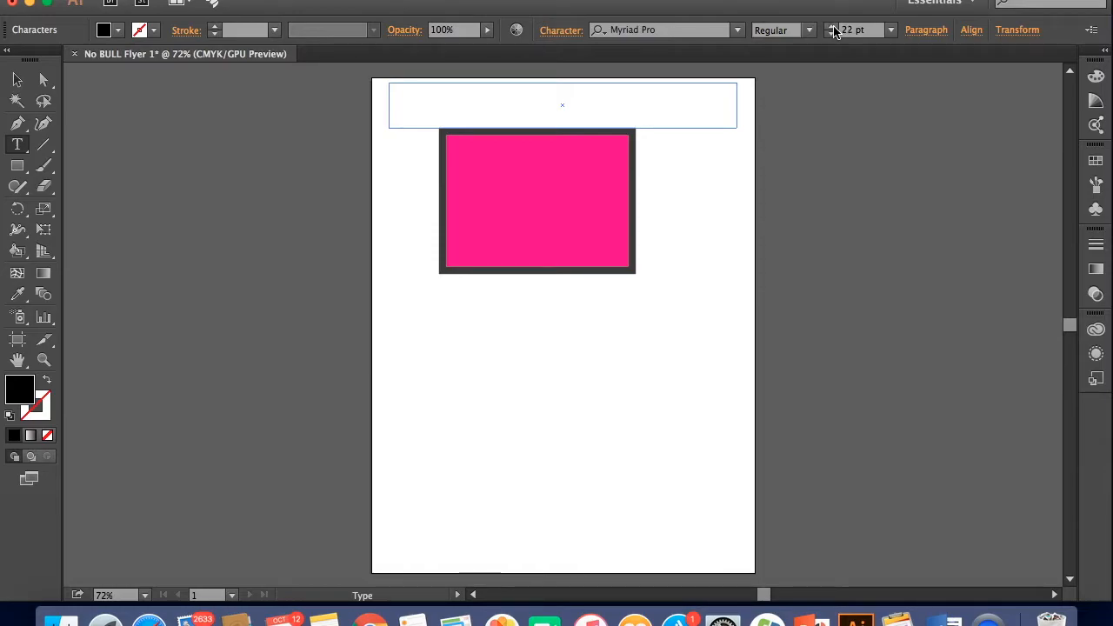
pyautogui.click(833, 27)
pyautogui.click(833, 28)
# - Change the text area's font to Marker Felt and enter the title "No Bullying!"
pyautogui.click(739, 31)
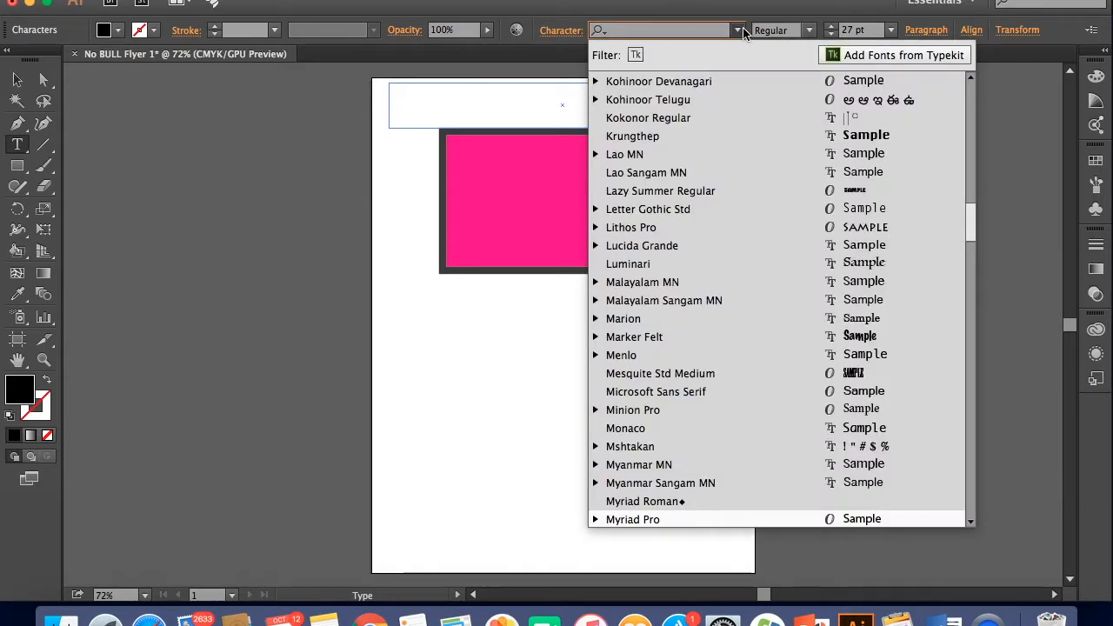
pyautogui.scroll(-3, 788, 246)
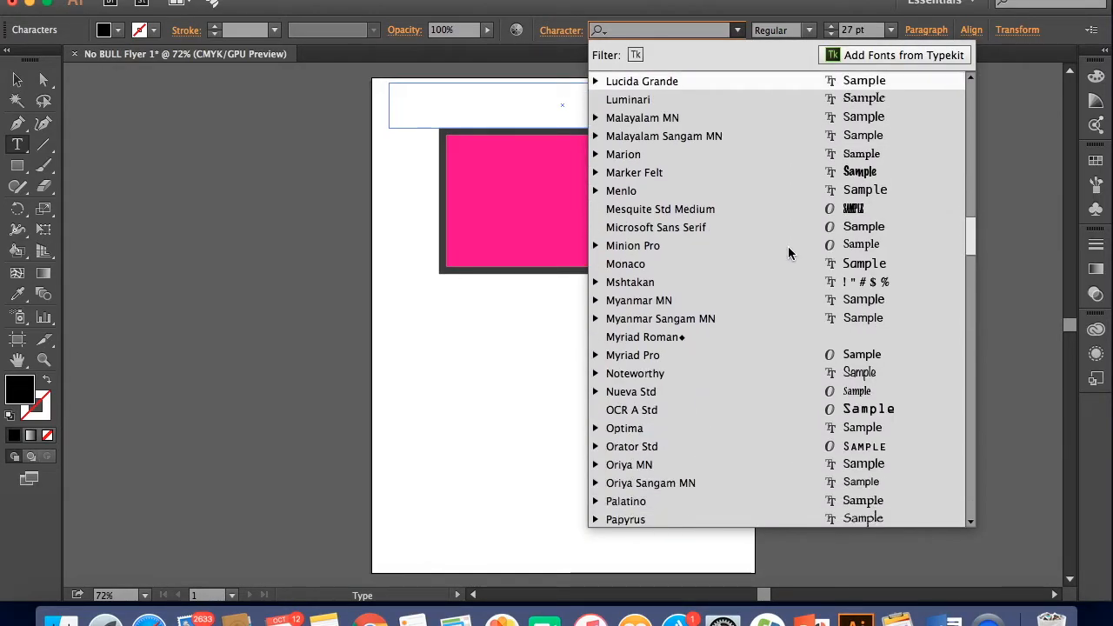
pyautogui.click(781, 174)
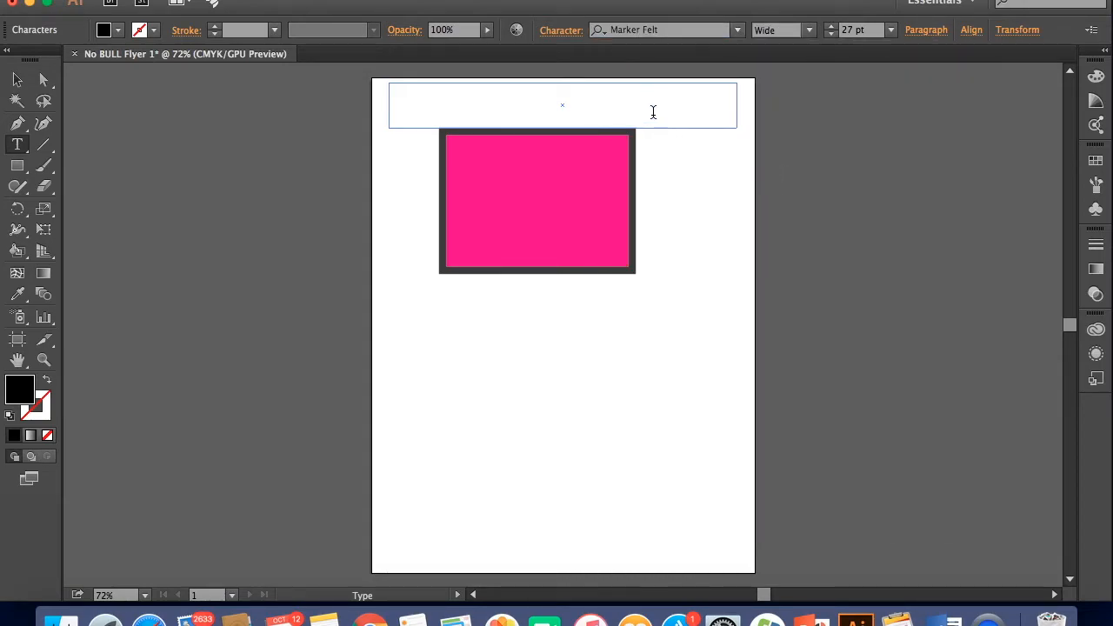
pyautogui.write('No Bullyi')
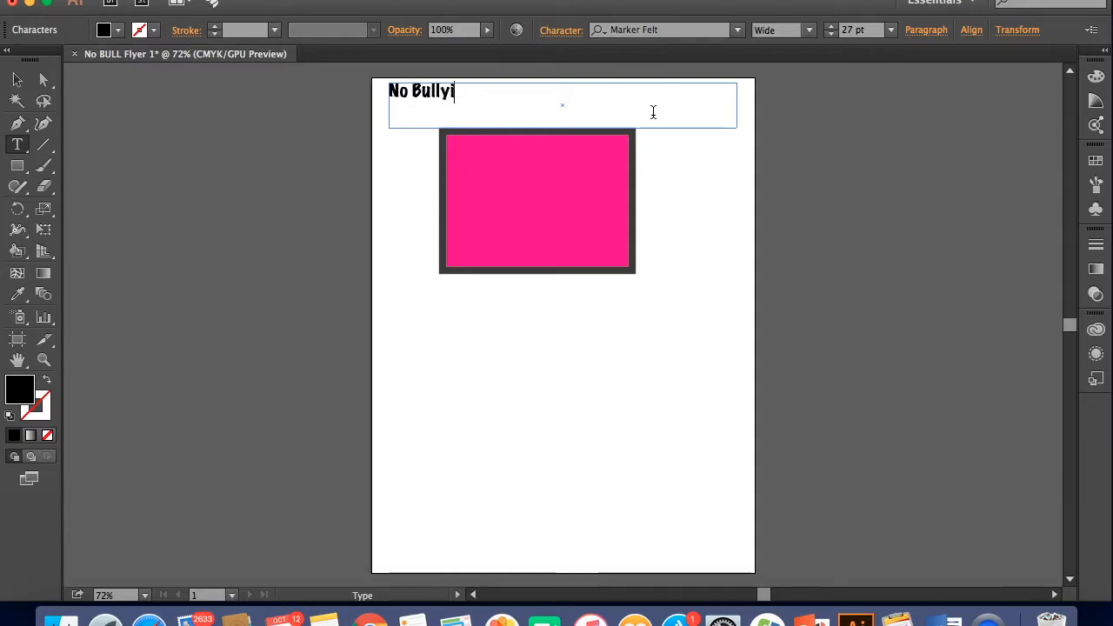
pyautogui.write('ng!')
# - Try center and right alignment on the whole title, finishing with justify with the last line aligned left
pyautogui.press('super+a')
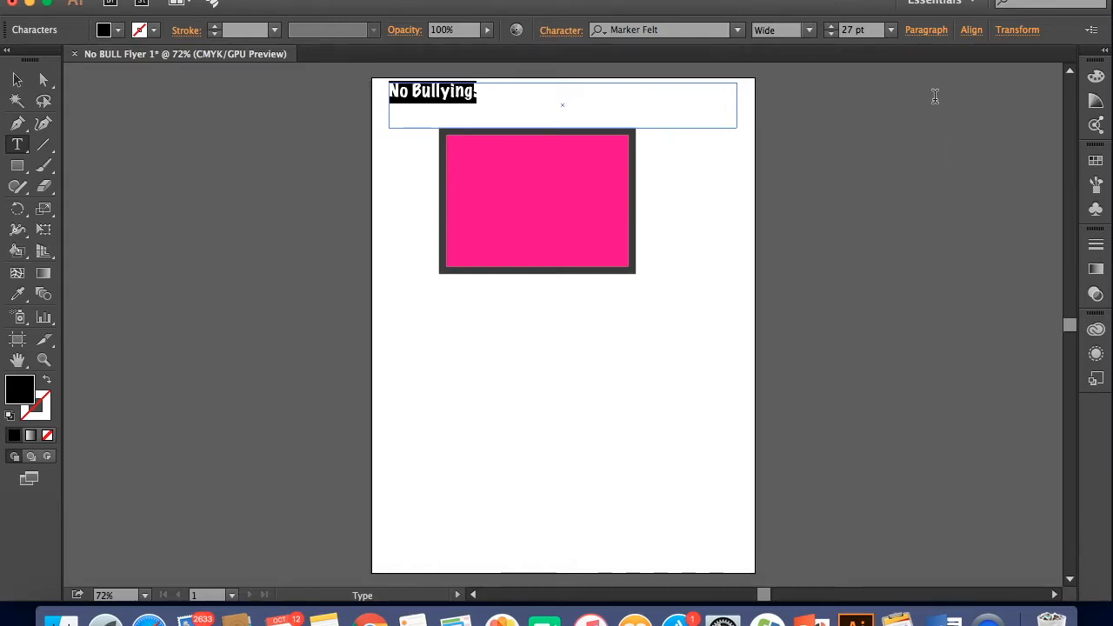
pyautogui.click(927, 30)
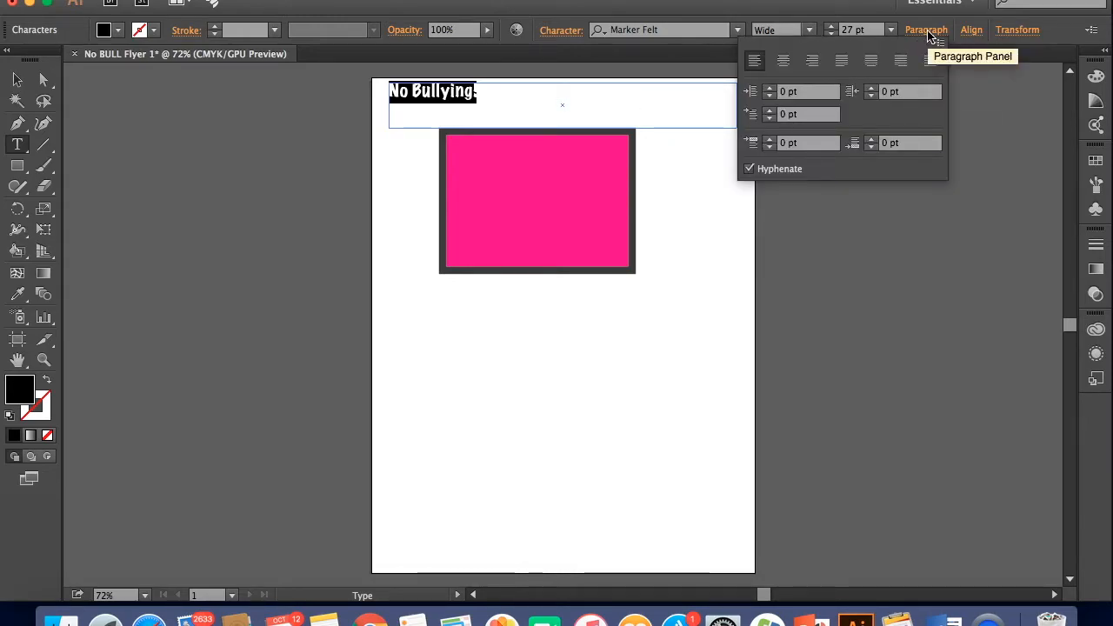
pyautogui.click(784, 60)
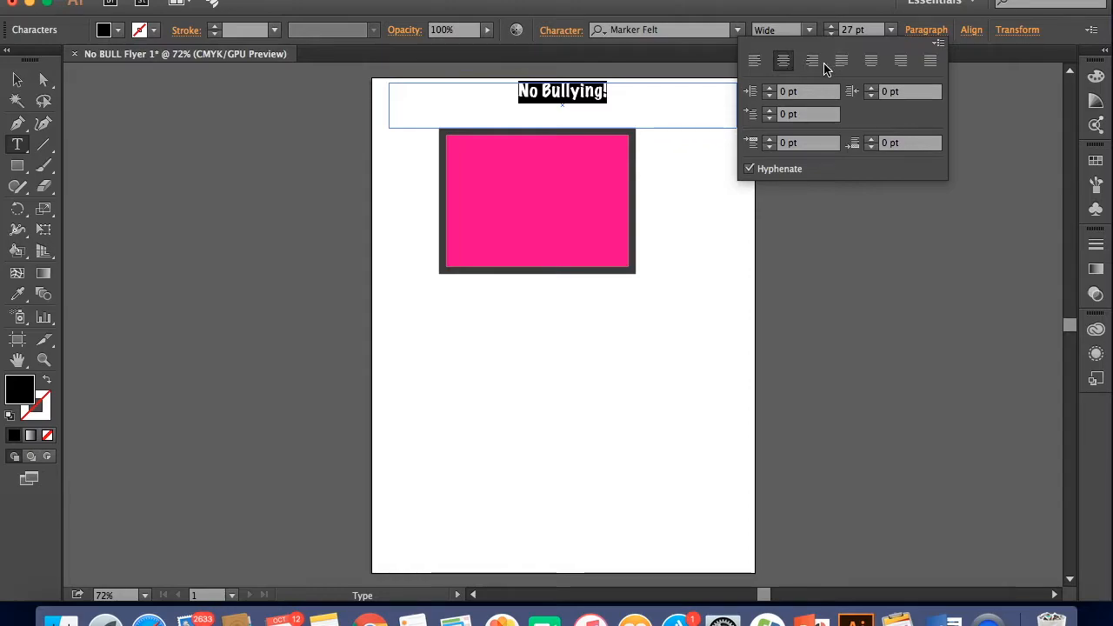
pyautogui.click(813, 61)
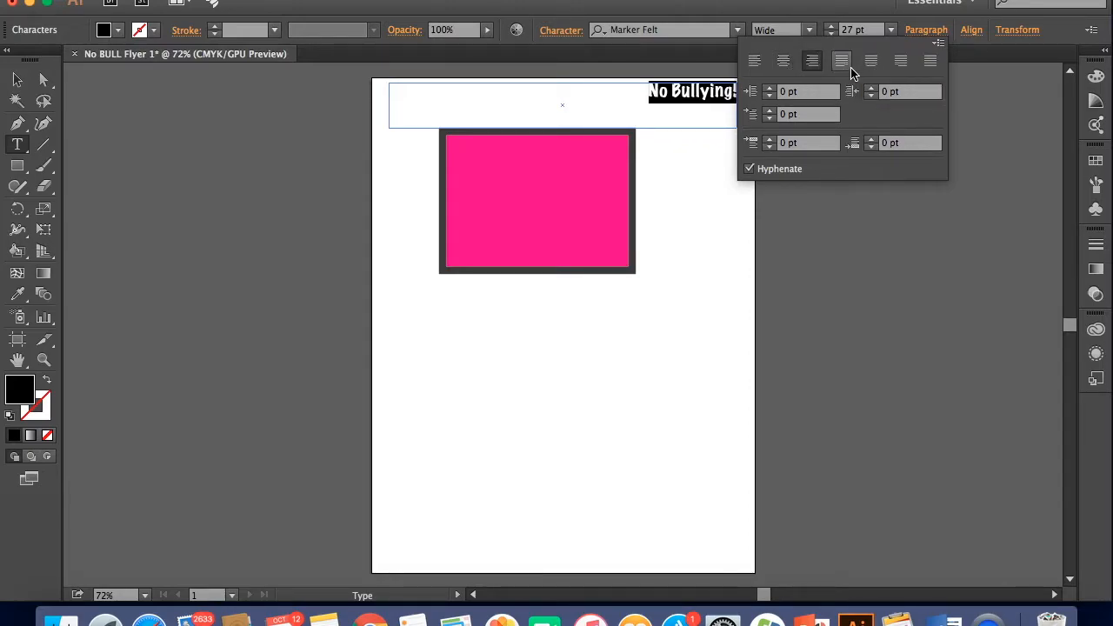
pyautogui.click(841, 62)
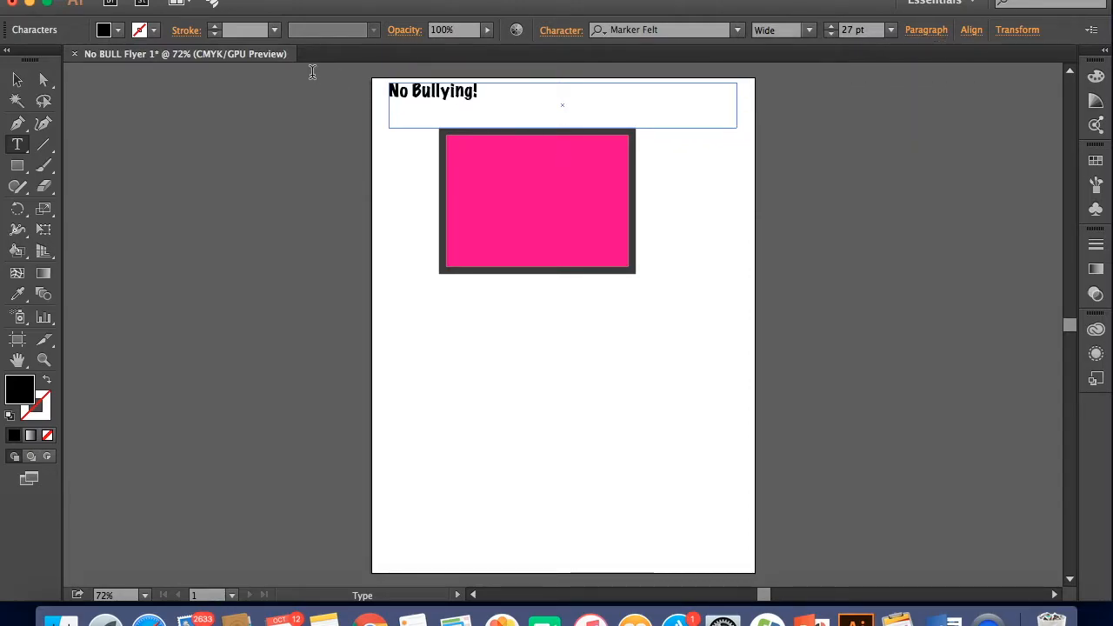
# - Duplicate the "No Bullying!" title onto a second line in the same text area and select all its text
pyautogui.moveTo(486, 95); pyautogui.dragTo(130, 59)
pyautogui.press('super+c')
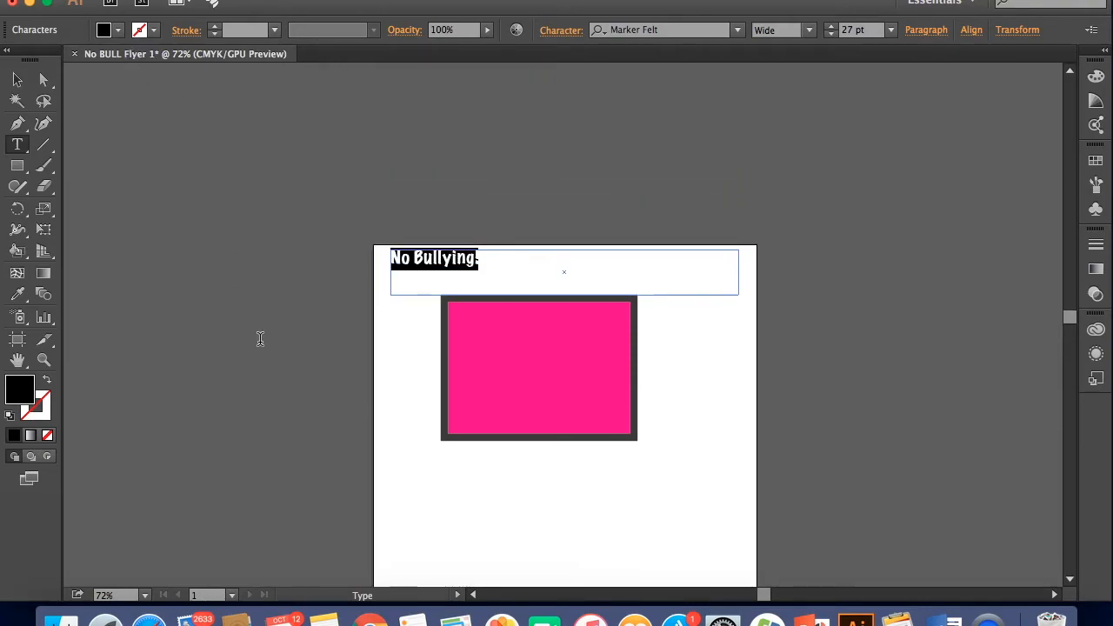
pyautogui.scroll(-5, 260, 339)
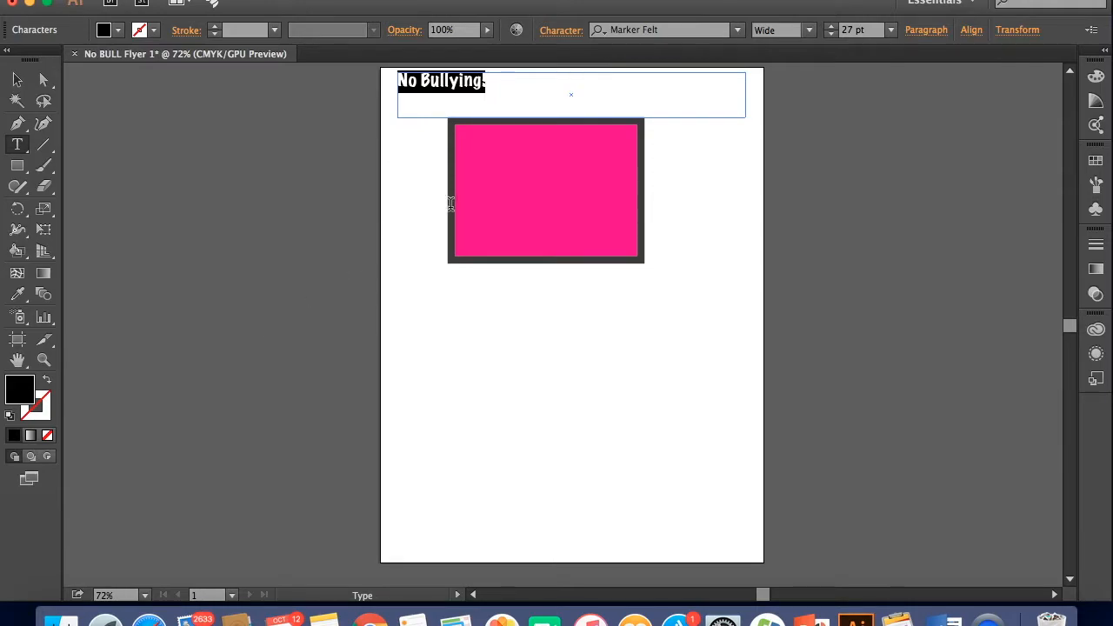
pyautogui.click(425, 107)
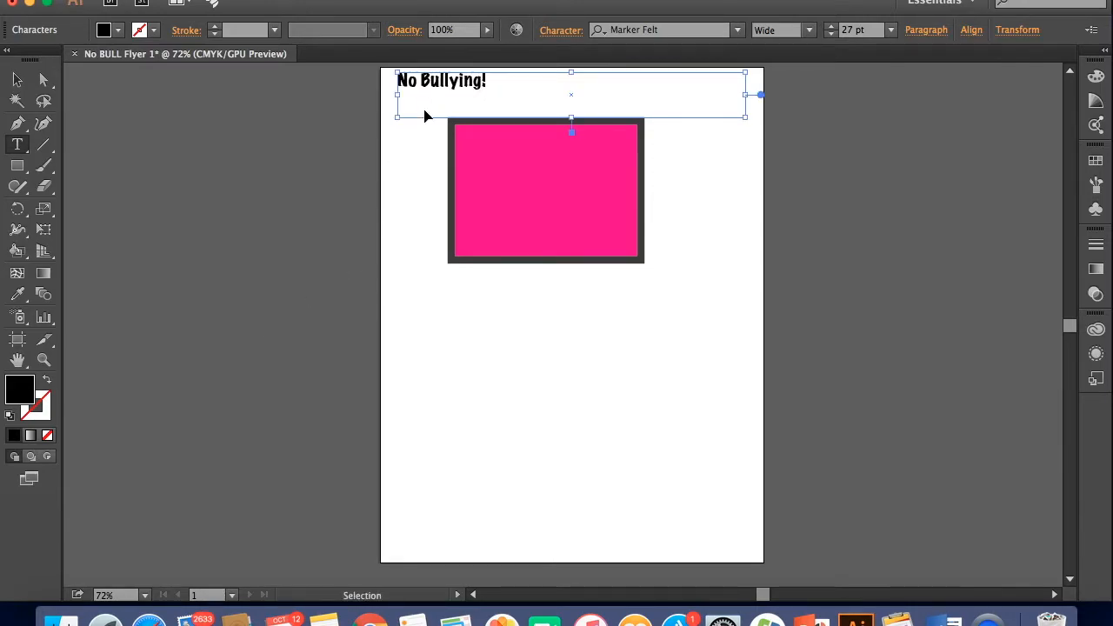
pyautogui.press('super+v')
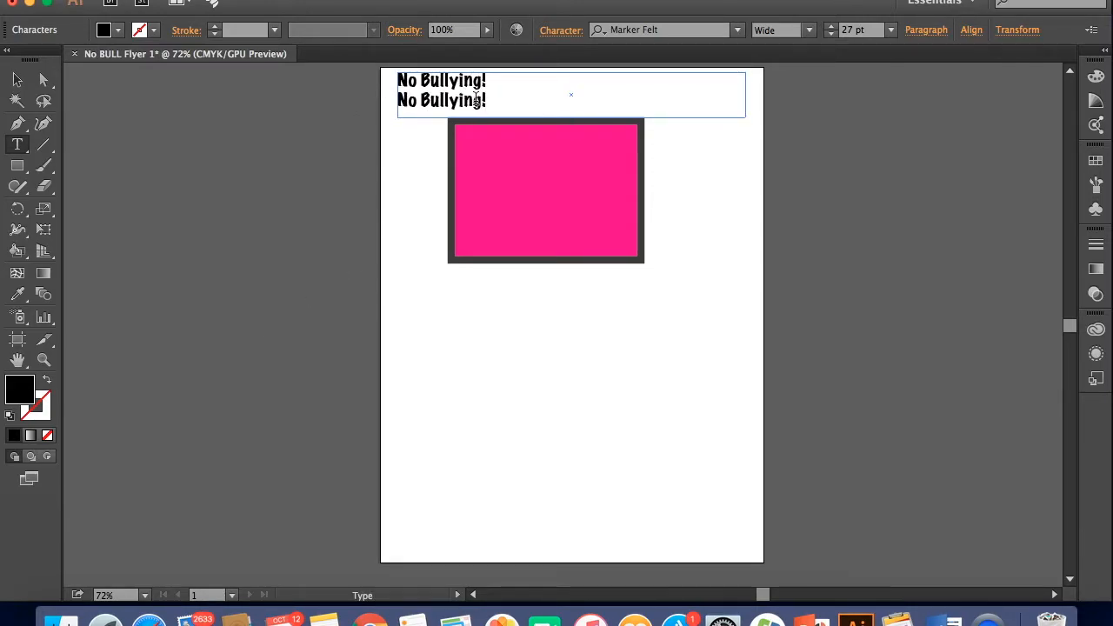
pyautogui.press('super+a')
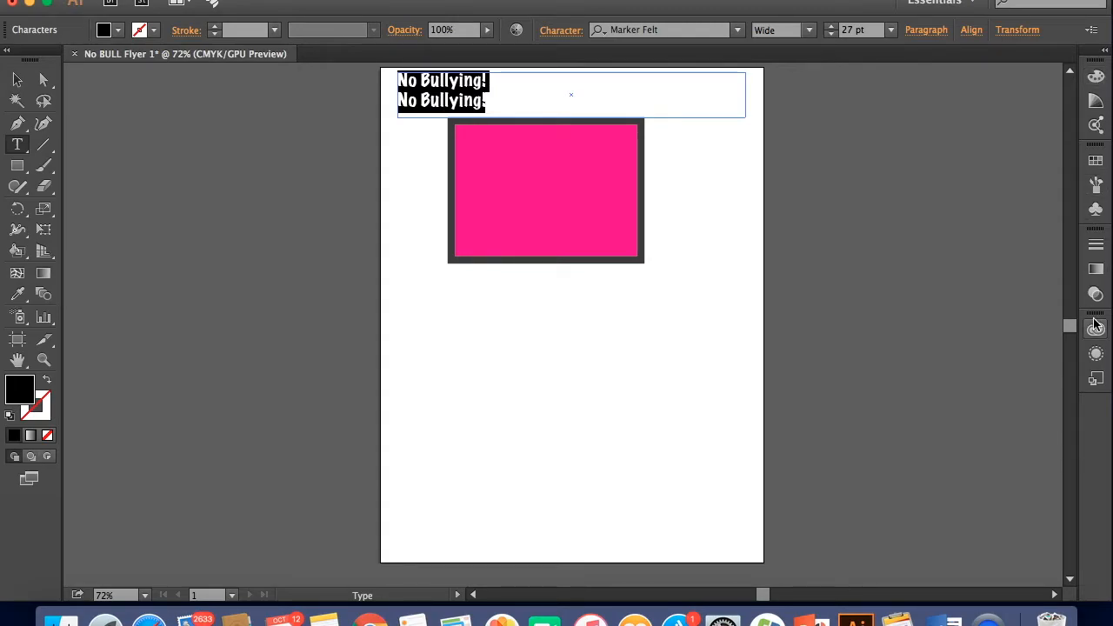
# - Expand the collapsed panel dock and bring the Stroke options forward in place of Gradient
pyautogui.click(1106, 55)
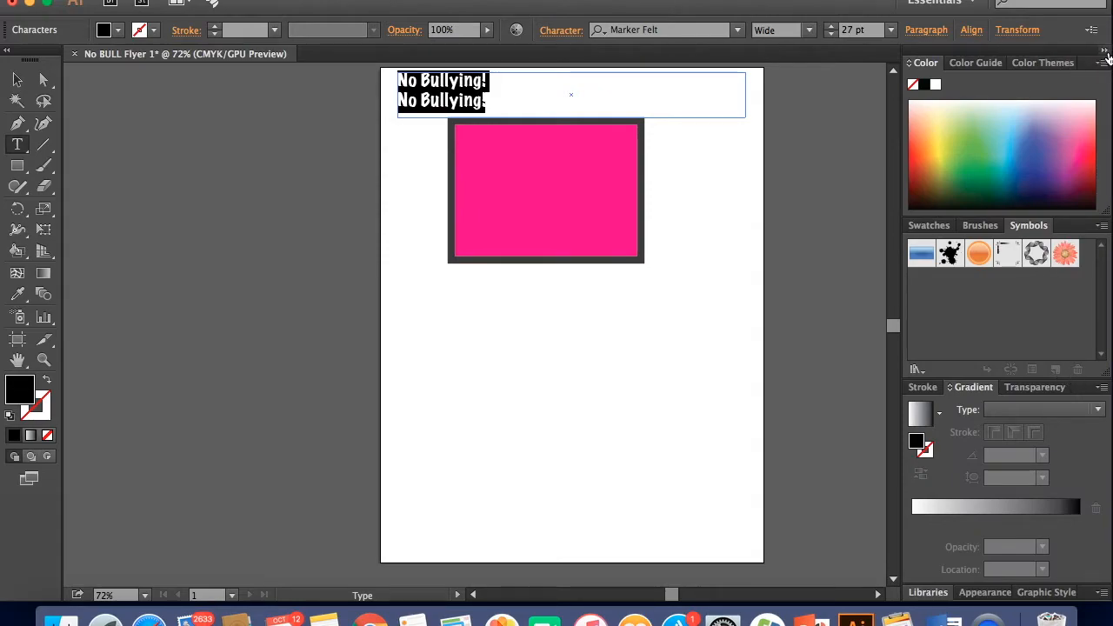
pyautogui.click(1106, 53)
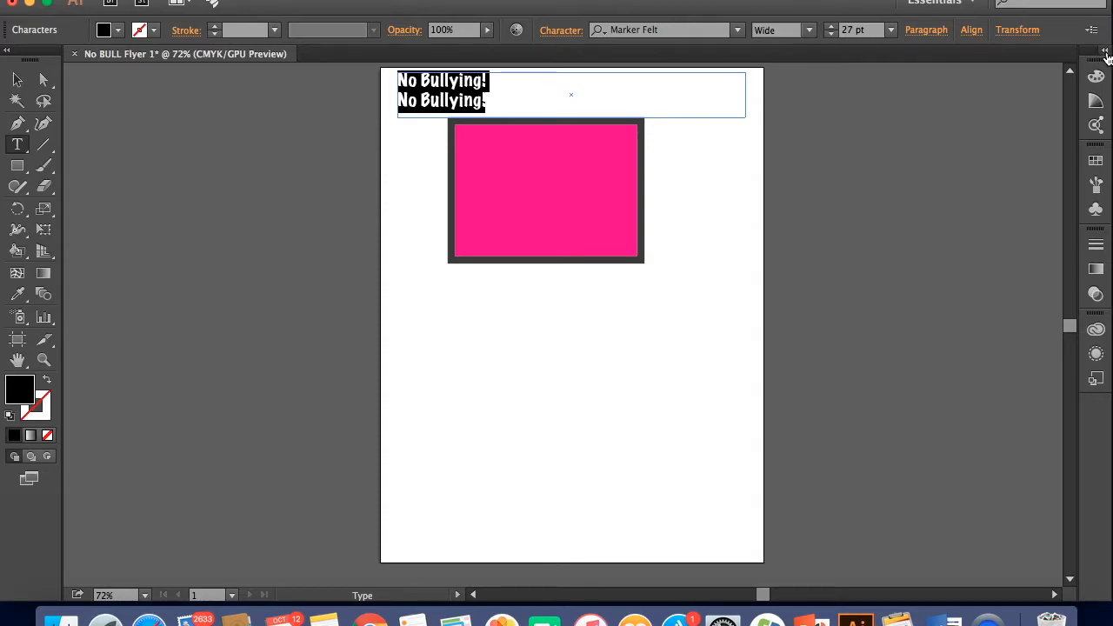
pyautogui.click(1106, 54)
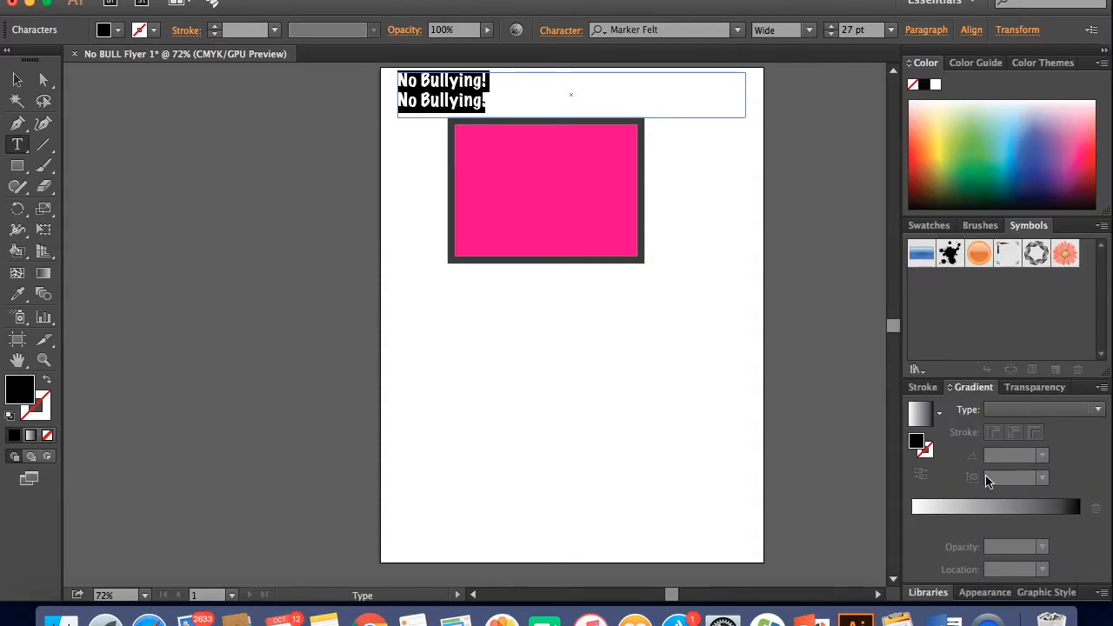
pyautogui.click(920, 389)
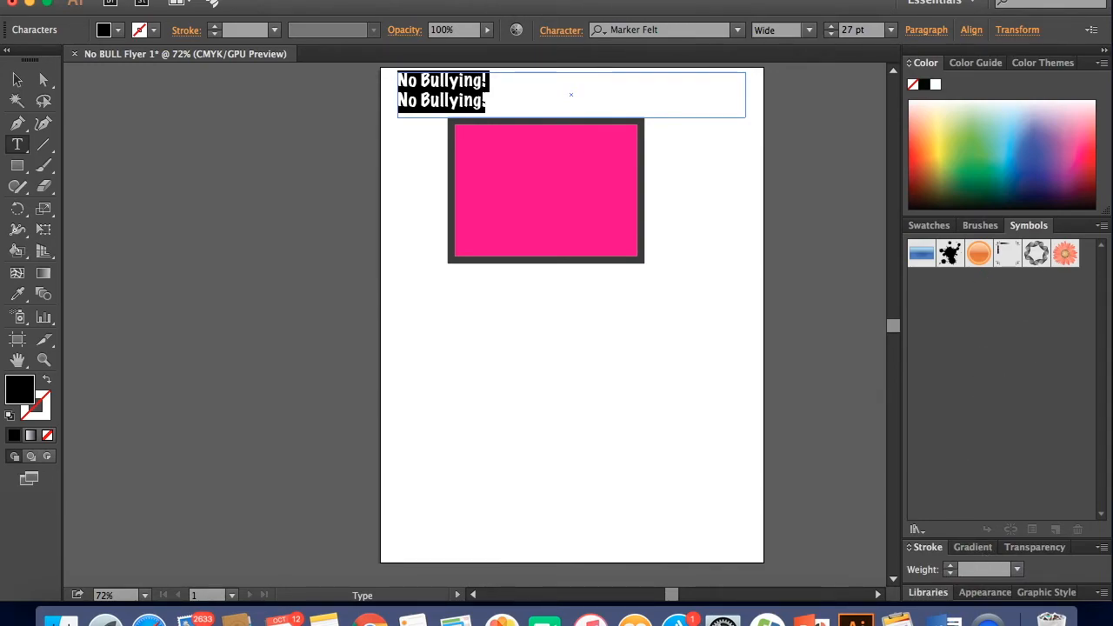
# - Show the Layers panel and dock it in the group with Swatches, Brushes and Symbols
pyautogui.click(472, 0)
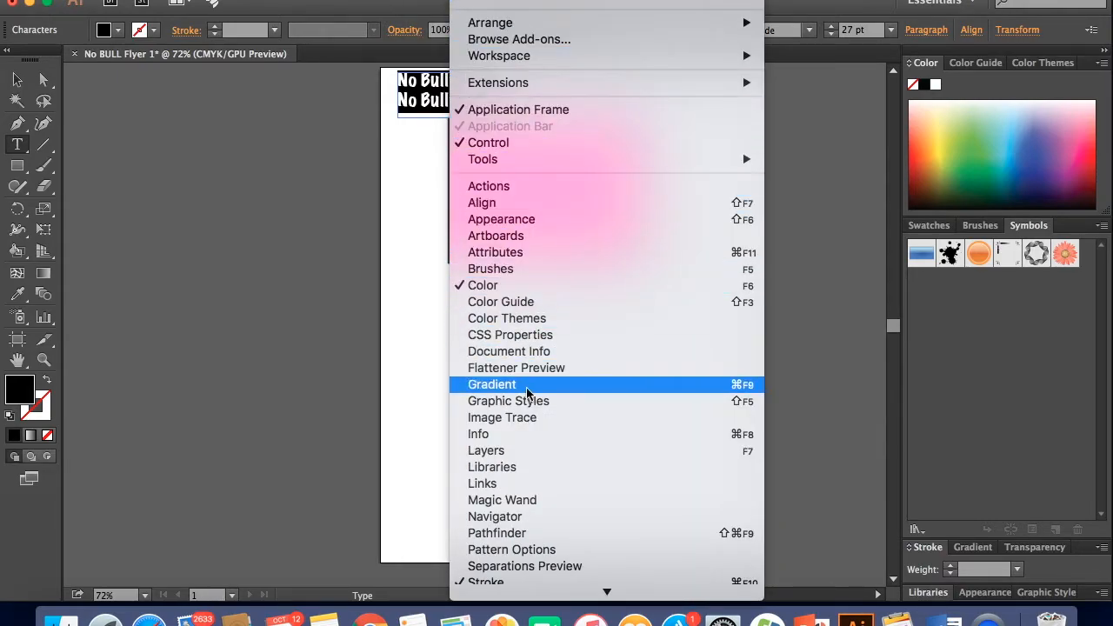
pyautogui.click(526, 453)
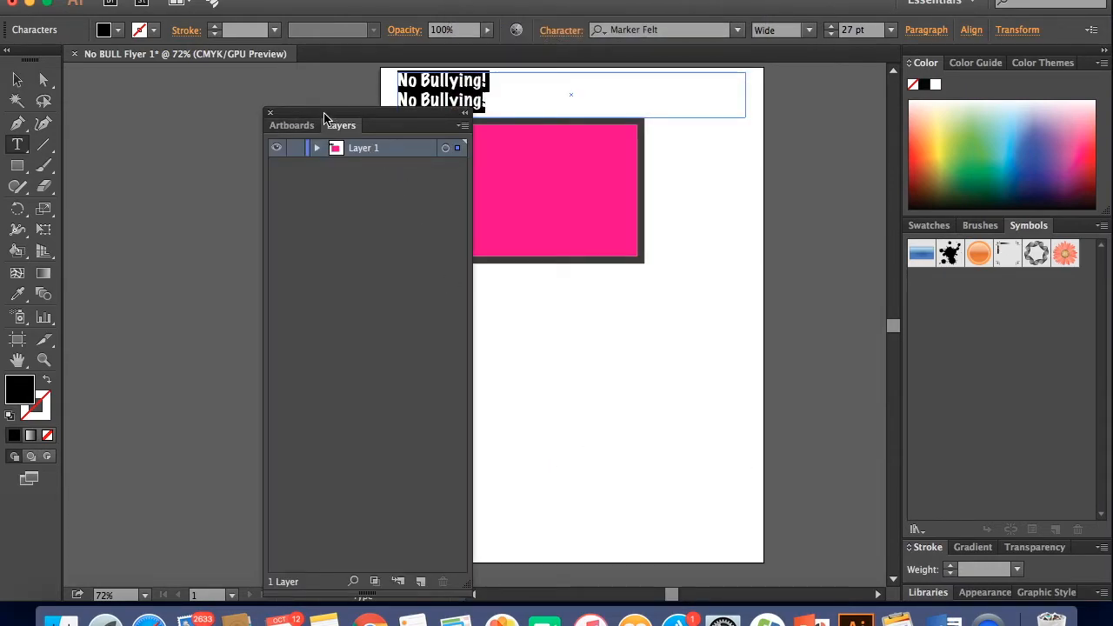
pyautogui.moveTo(321, 115)
pyautogui.mouseDown()
pyautogui.moveTo(540, 187)
pyautogui.moveTo(600, 244)
pyautogui.moveTo(882, 284)
pyautogui.moveTo(953, 267)
pyautogui.moveTo(974, 224)
pyautogui.mouseUp()
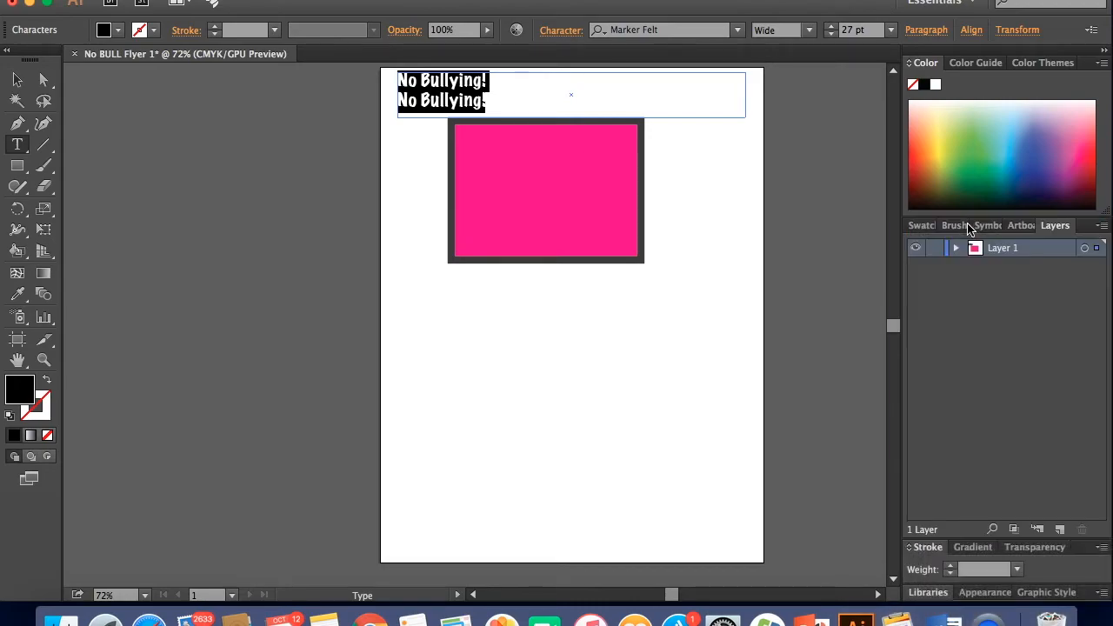
# - Move Layers to first place in its panel group and widen the panel dock
pyautogui.moveTo(1055, 237)
pyautogui.mouseDown()
pyautogui.moveTo(1029, 225)
pyautogui.moveTo(922, 231)
pyautogui.moveTo(938, 219)
pyautogui.moveTo(949, 229)
pyautogui.mouseUp()
pyautogui.moveTo(1052, 228)
pyautogui.mouseDown()
pyautogui.moveTo(919, 223)
pyautogui.moveTo(957, 228)
pyautogui.moveTo(927, 233)
pyautogui.mouseUp()
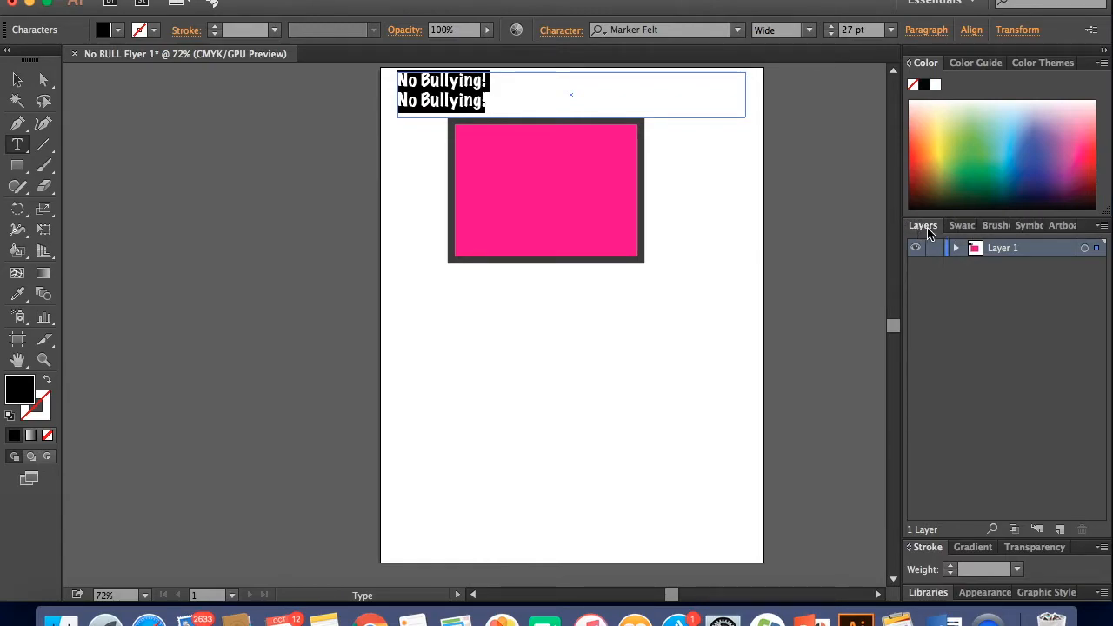
pyautogui.moveTo(902, 230); pyautogui.dragTo(811, 231)
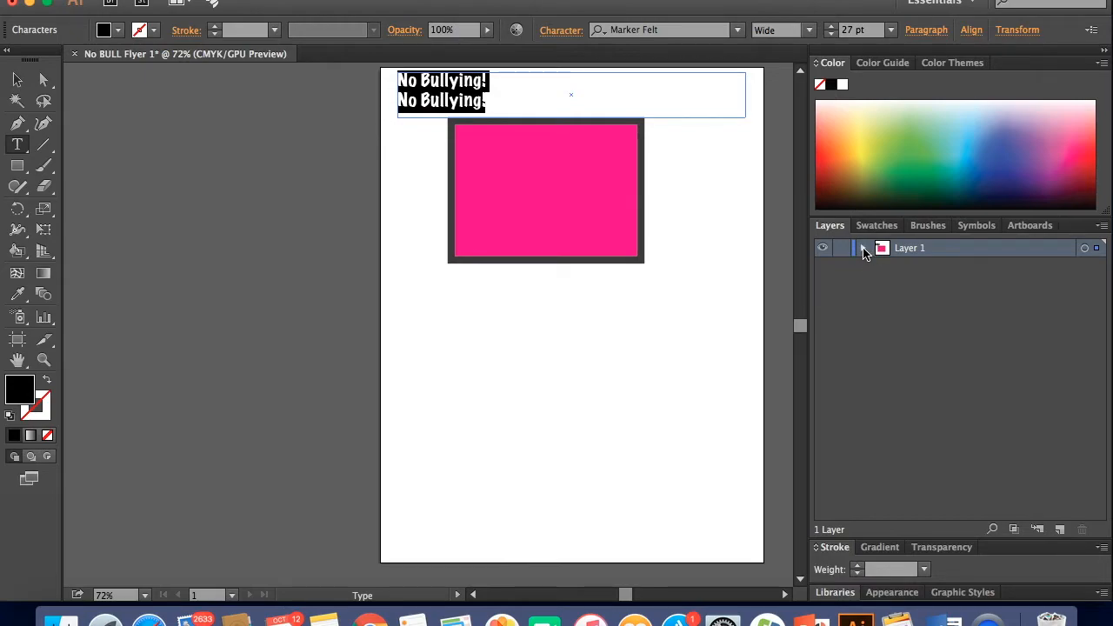
# - Expand Layer 1 to list its objects, and hide and reshow the "No Bullying!" text
pyautogui.click(865, 250)
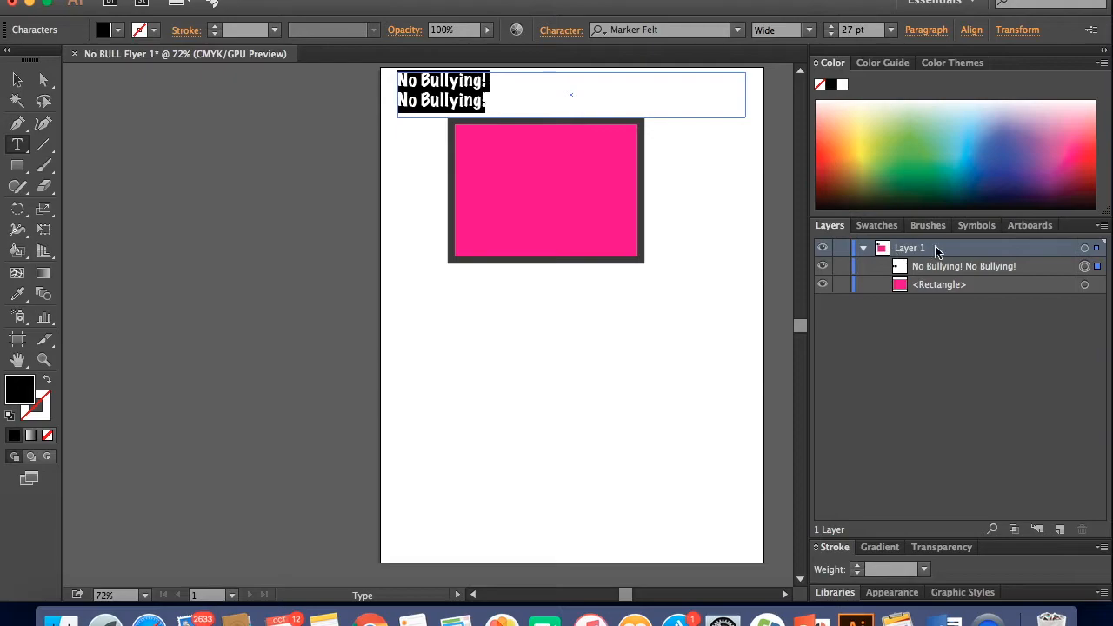
pyautogui.scroll(1, 649, 241)
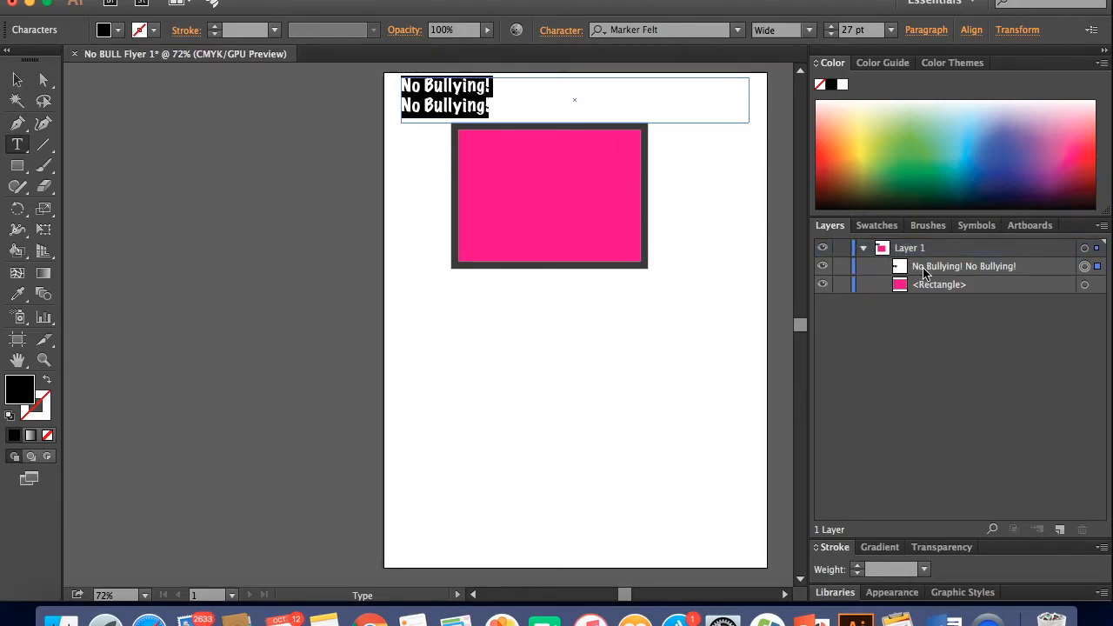
pyautogui.click(823, 267)
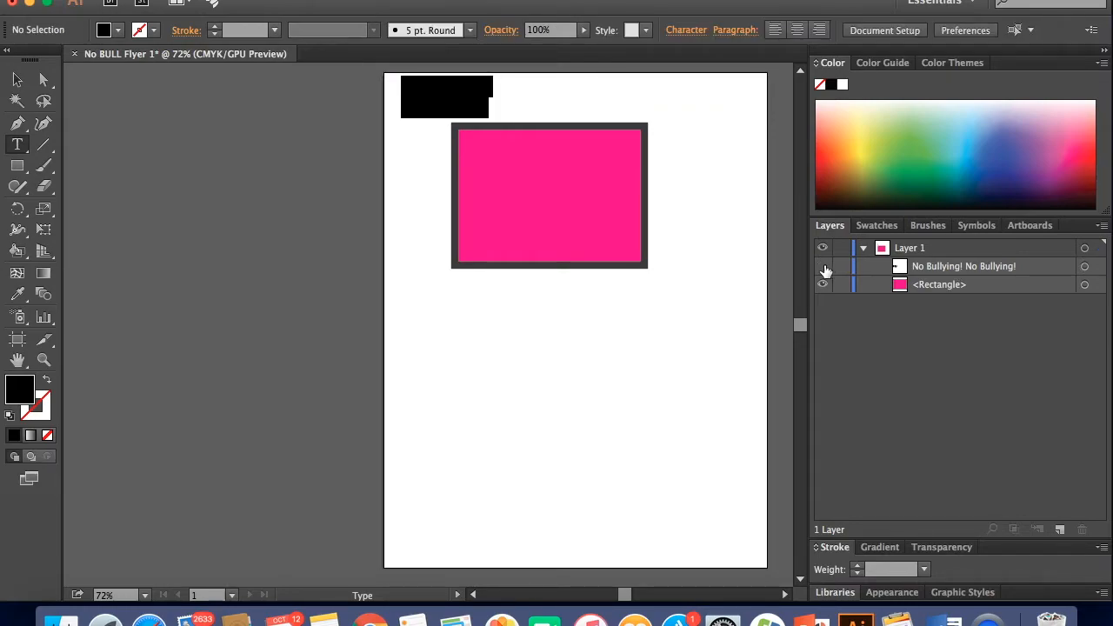
pyautogui.click(823, 267)
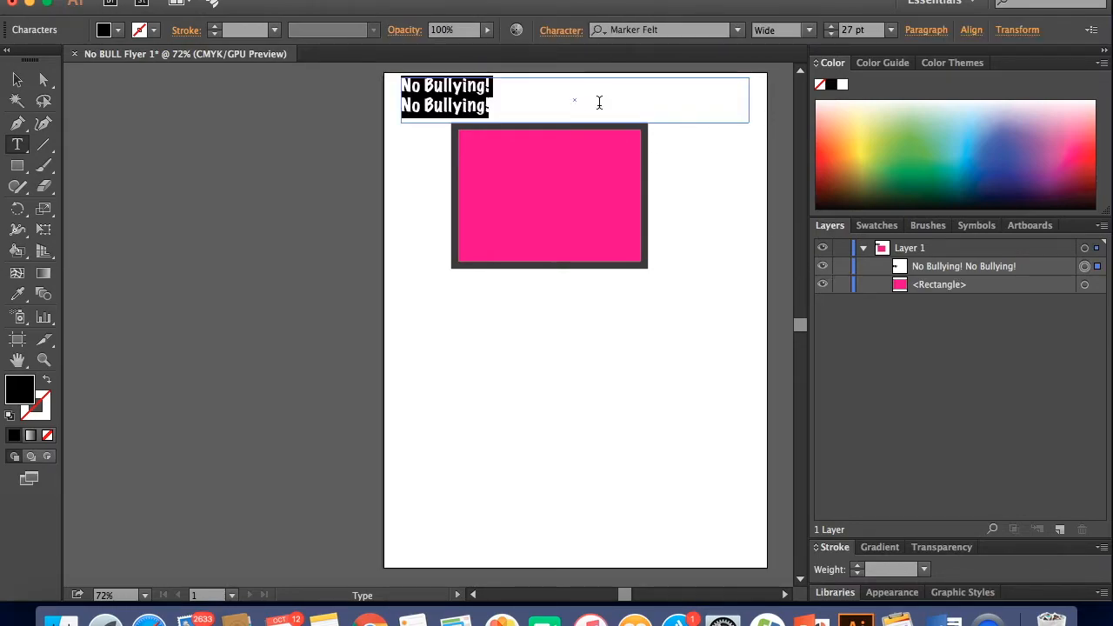
pyautogui.click(823, 268)
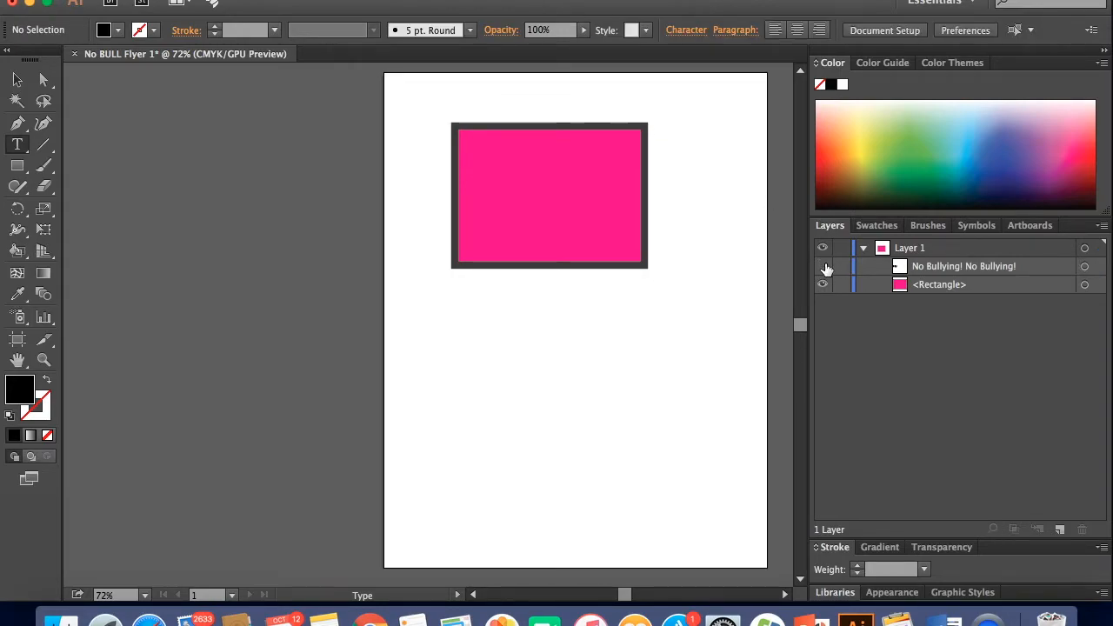
pyautogui.click(823, 267)
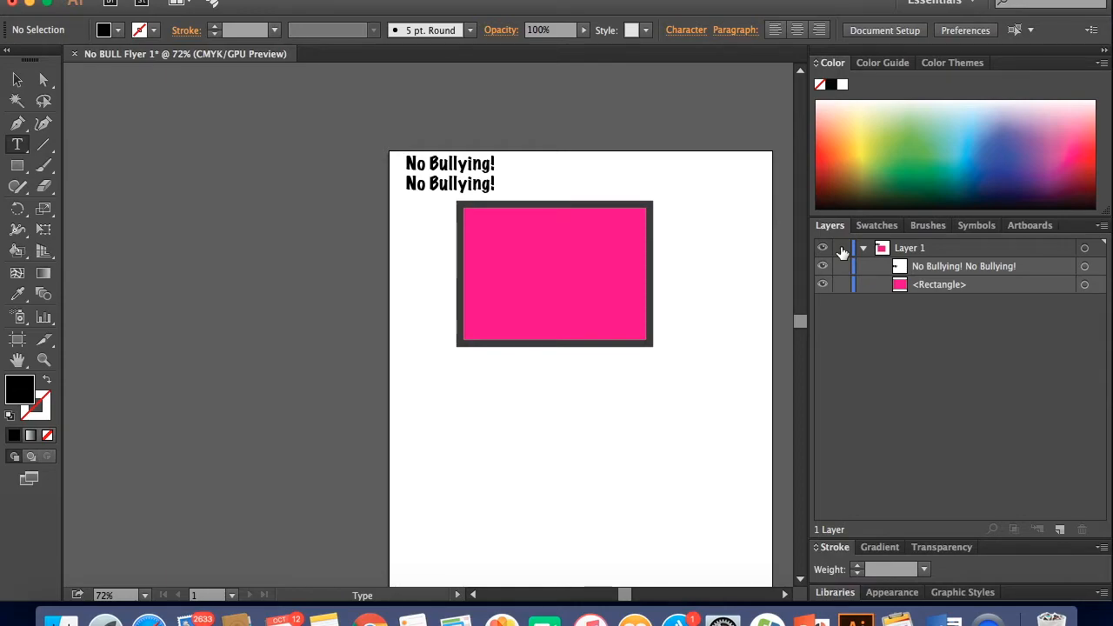
# - Toggle the lock of Layer 1 and the visibility of its text and rectangle, then collapse and re-expand the layer
pyautogui.click(841, 249)
pyautogui.click(841, 248)
pyautogui.click(823, 268)
pyautogui.click(823, 269)
pyautogui.click(822, 286)
pyautogui.click(822, 285)
pyautogui.click(862, 249)
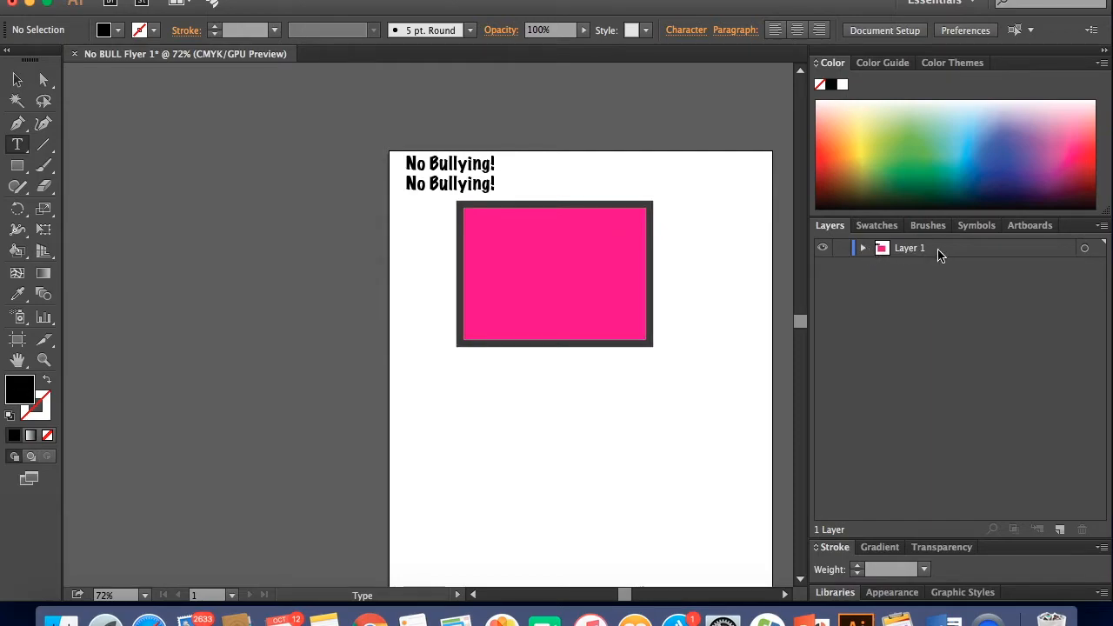
pyautogui.click(863, 249)
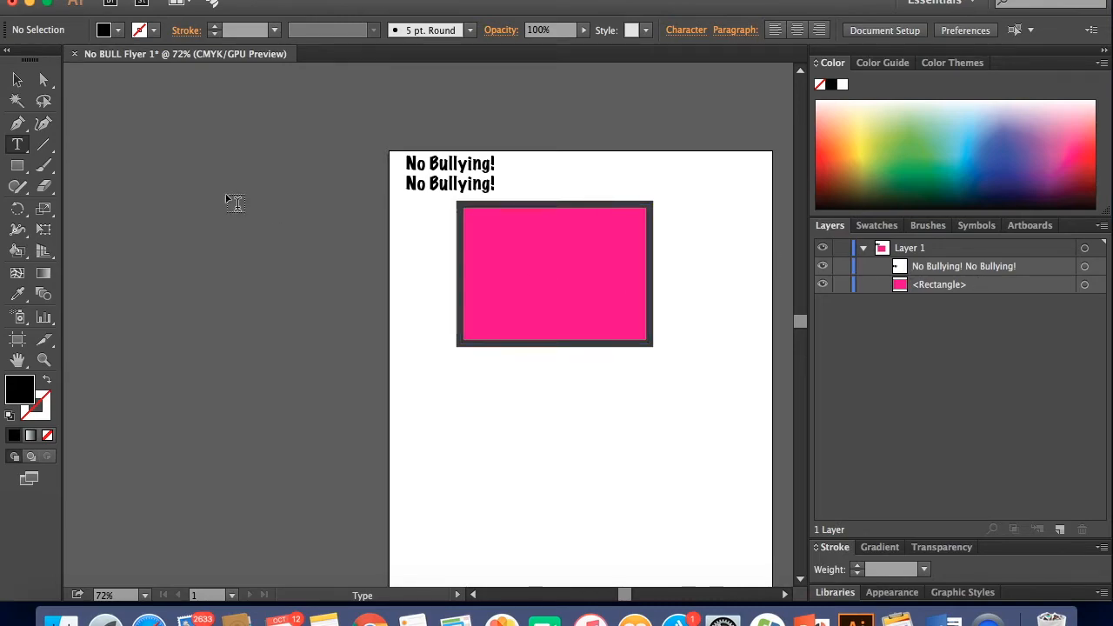
# - Collapse Layer 1's object list and select the pink rectangle on the page
pyautogui.click(16, 80)
pyautogui.click(576, 300)
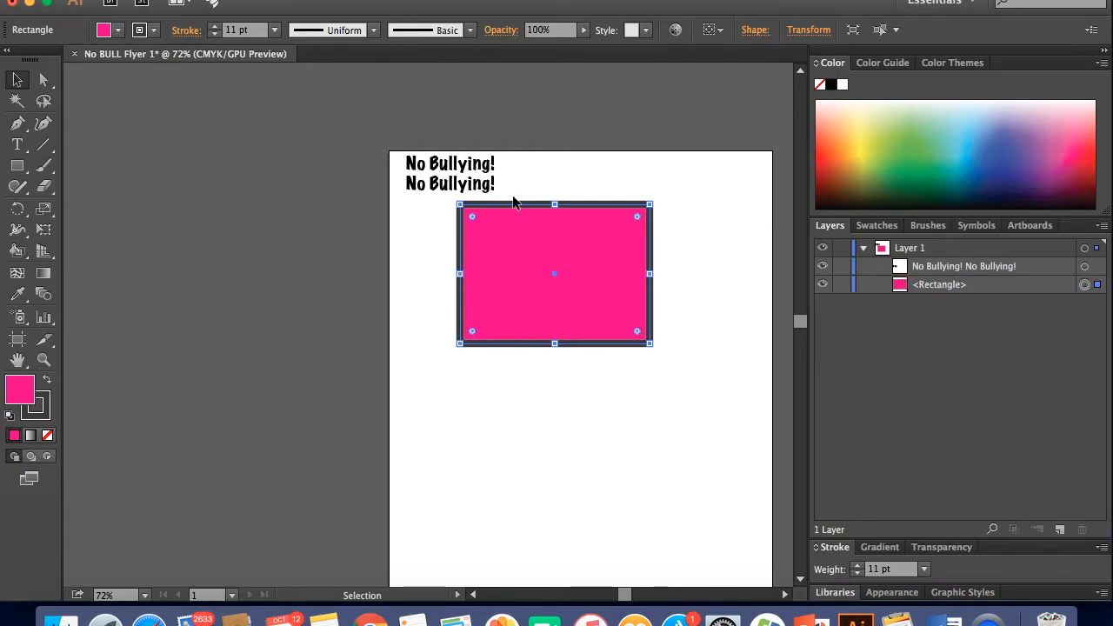
pyautogui.click(567, 180)
pyautogui.click(863, 250)
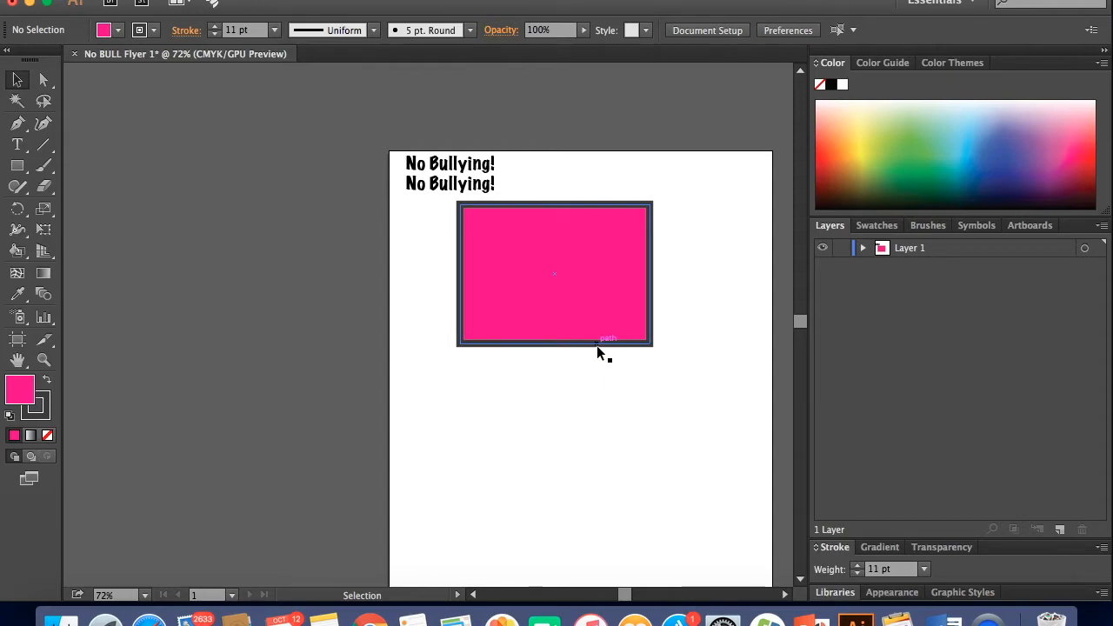
pyautogui.click(570, 251)
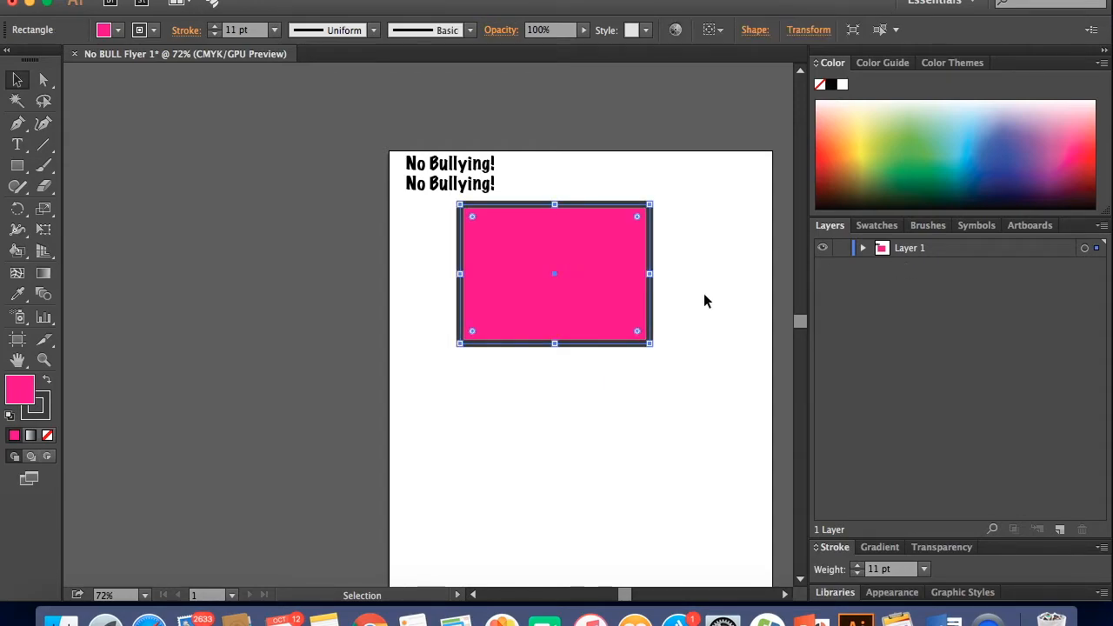
# - Expand Layer 1 and delete the pink rectangle from it
pyautogui.click(863, 248)
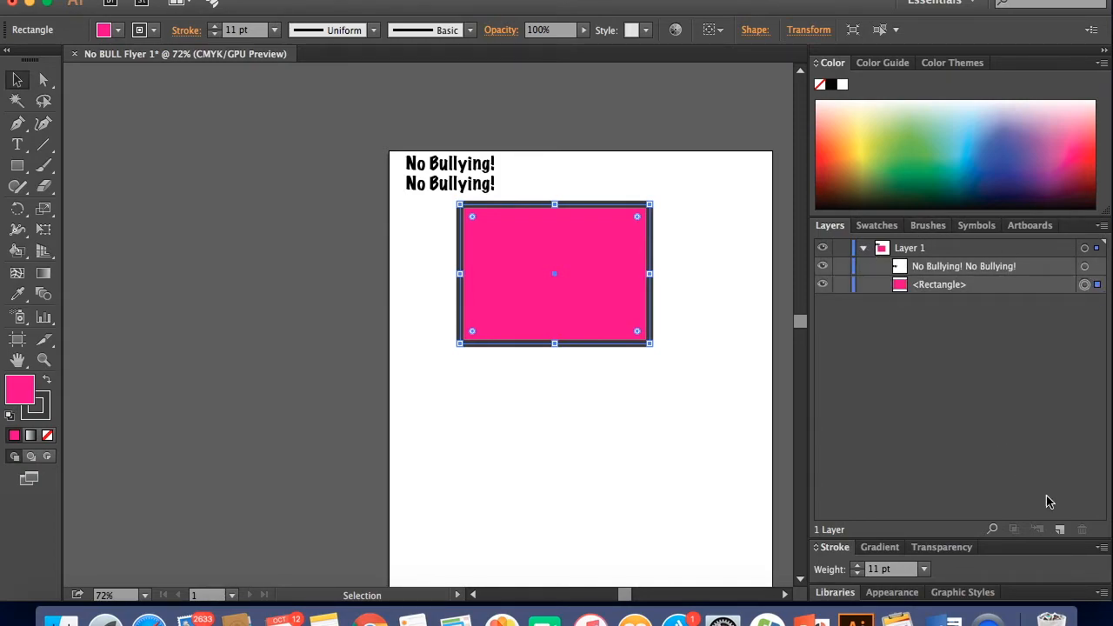
pyautogui.click(972, 287)
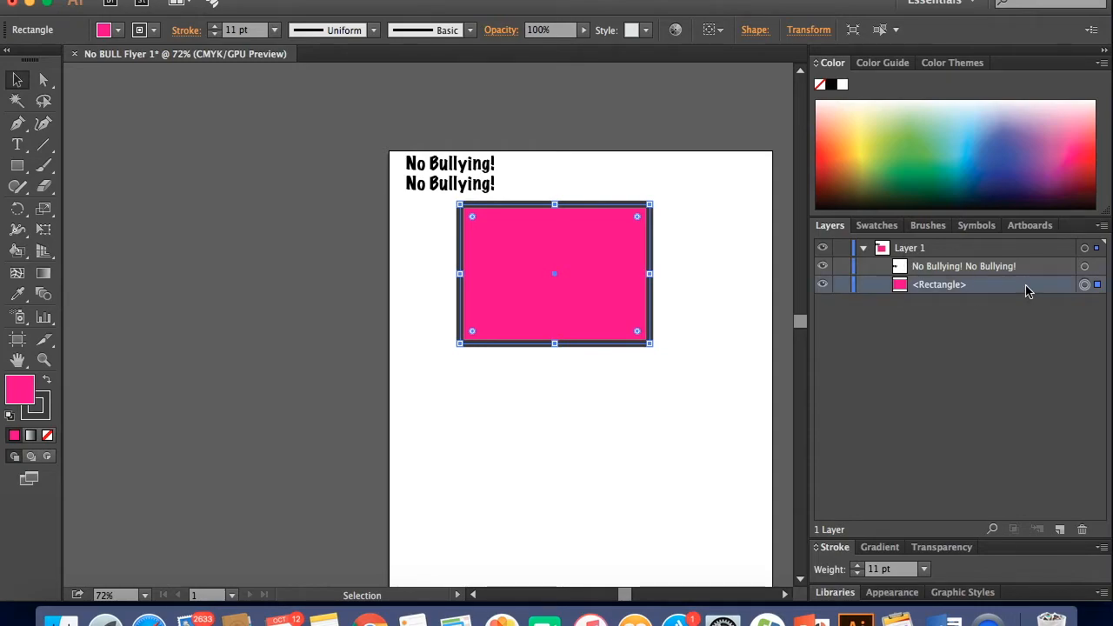
pyautogui.click(1083, 531)
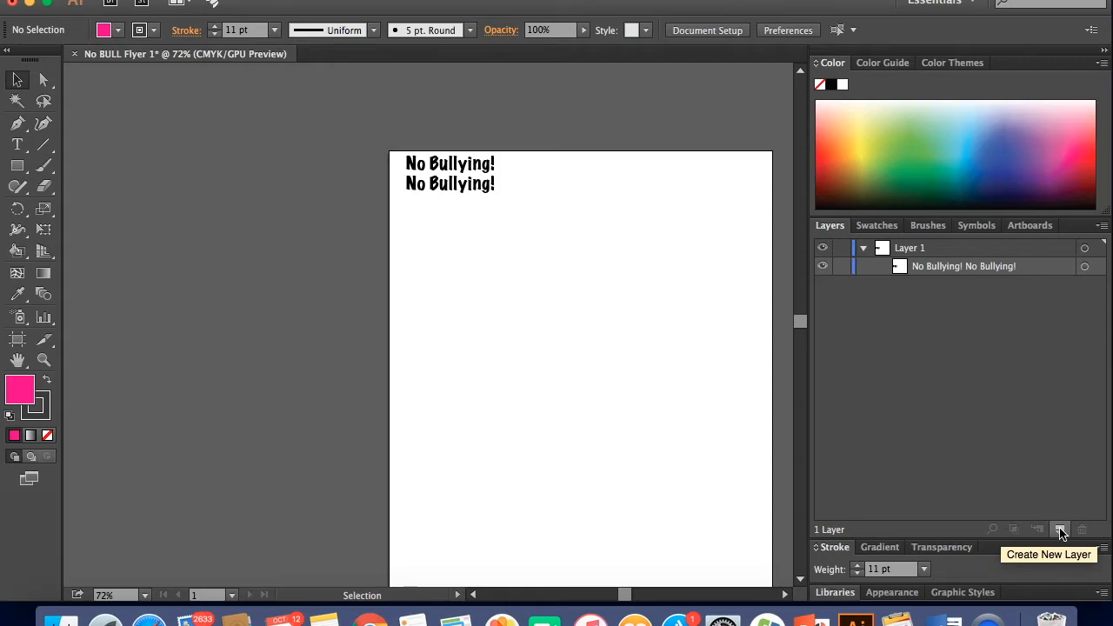
# - Create a new layer above Layer 1 and name it Background
pyautogui.click(1061, 531)
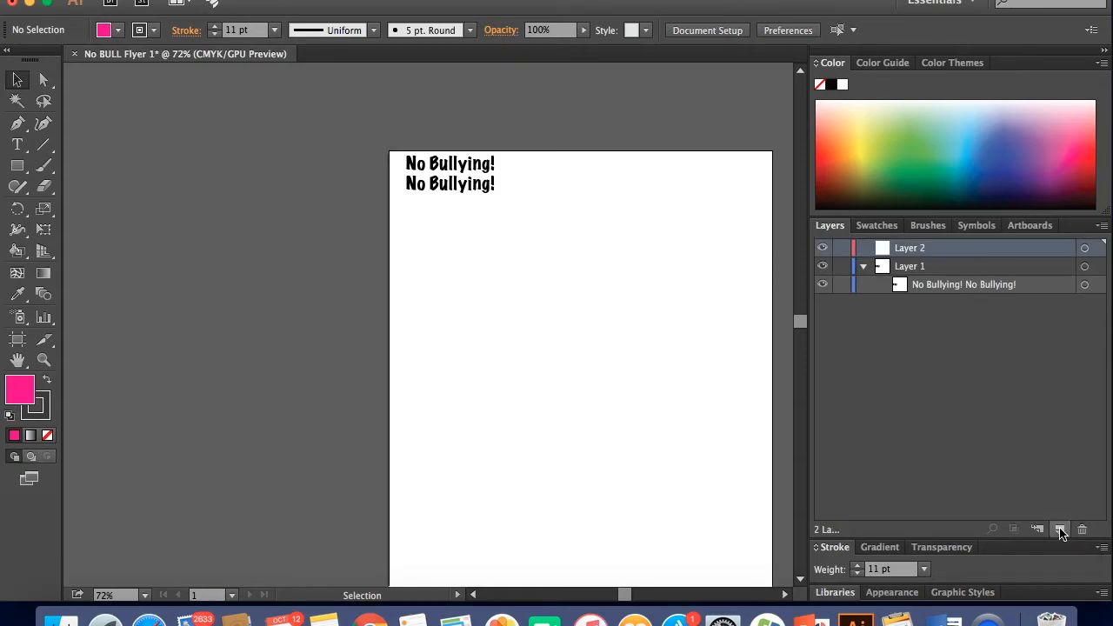
pyautogui.doubleClick(906, 251)
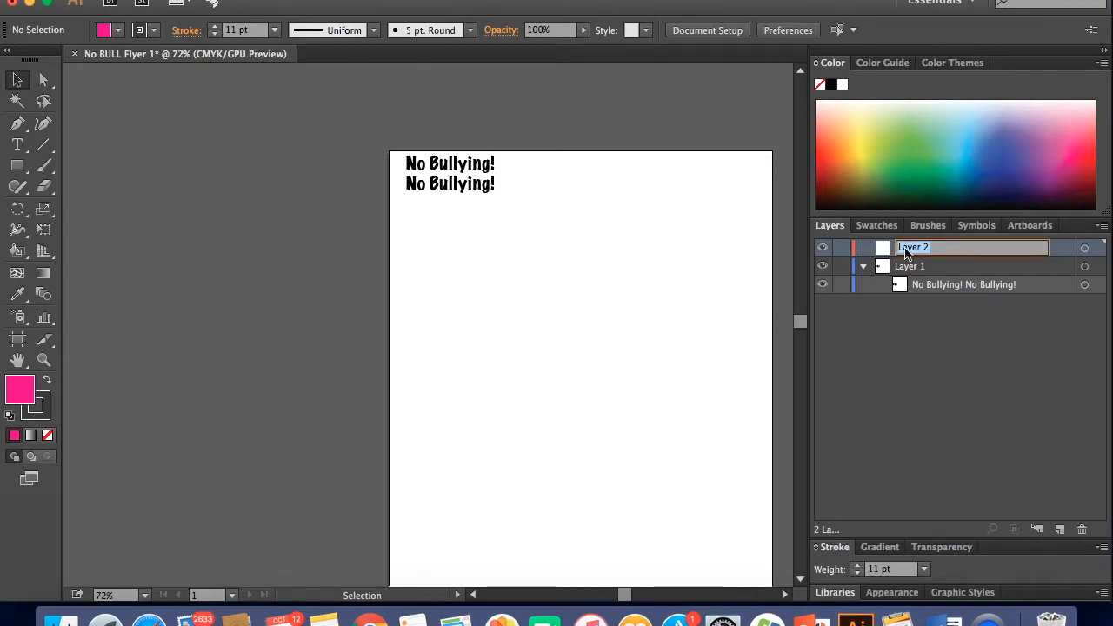
pyautogui.write('Background')
pyautogui.press('Return')
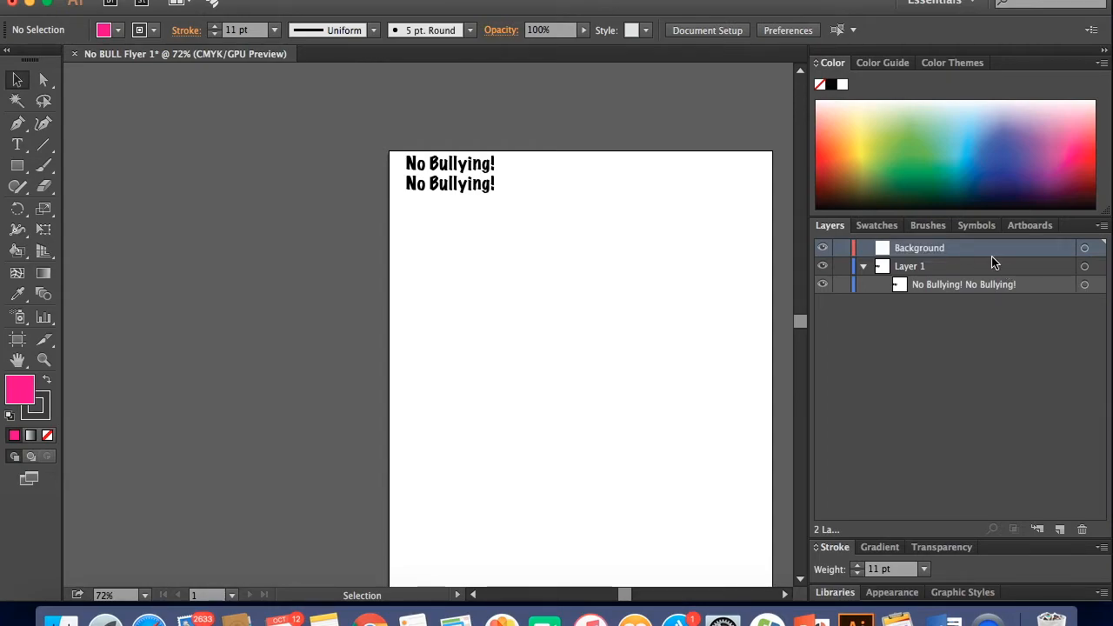
# - Draw a pink rectangle covering the whole page on the Background layer
pyautogui.scroll(-3, 648, 327)
pyautogui.hscroll(2, 648, 327)
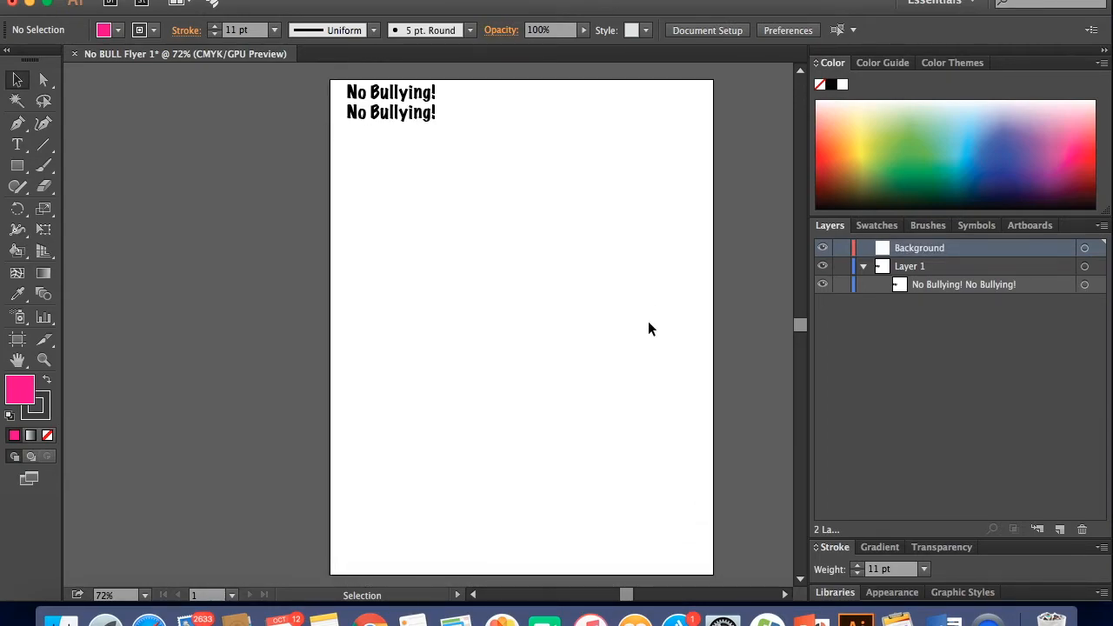
pyautogui.click(17, 165)
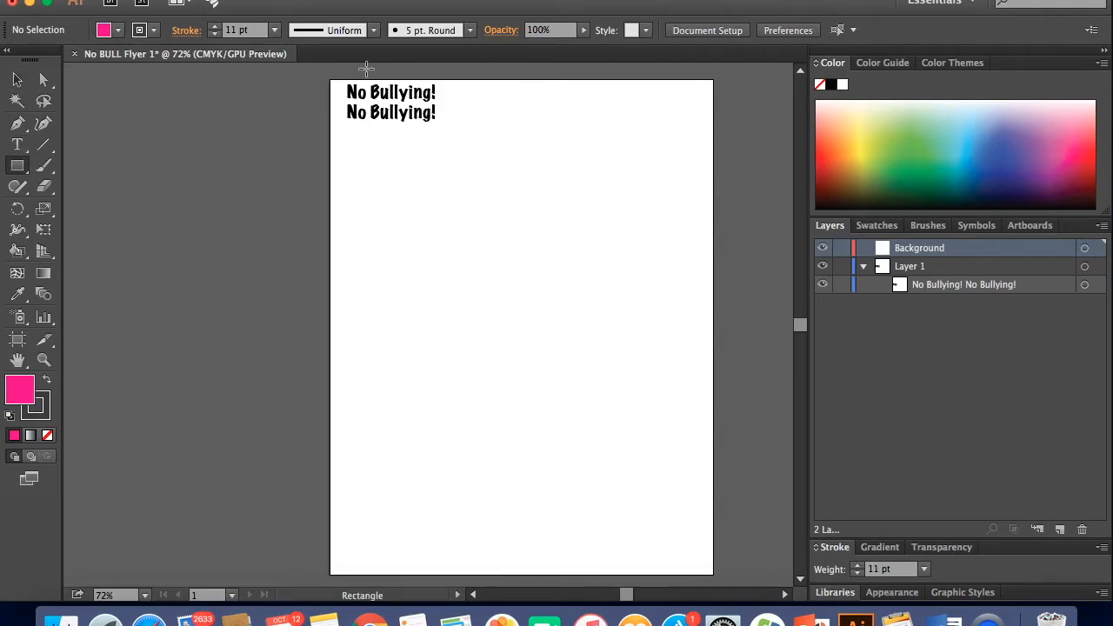
pyautogui.moveTo(331, 80)
pyautogui.mouseDown()
pyautogui.moveTo(663, 449)
pyautogui.moveTo(713, 574)
pyautogui.mouseUp()
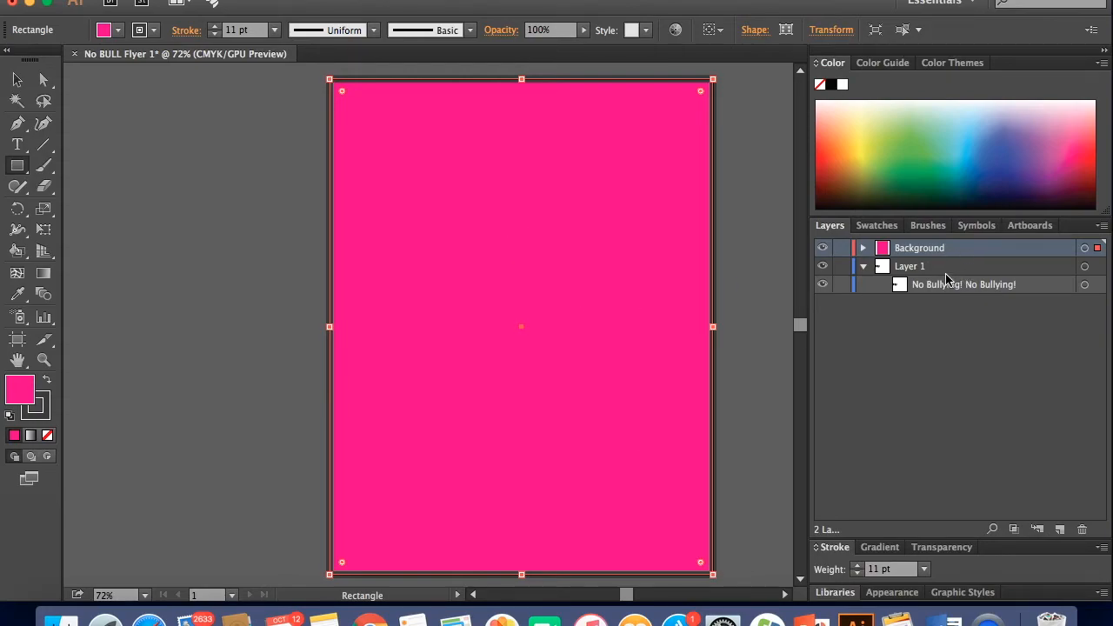
# - Move the Background layer below the collapsed Layer 1 and make Layer 1 active
pyautogui.click(864, 268)
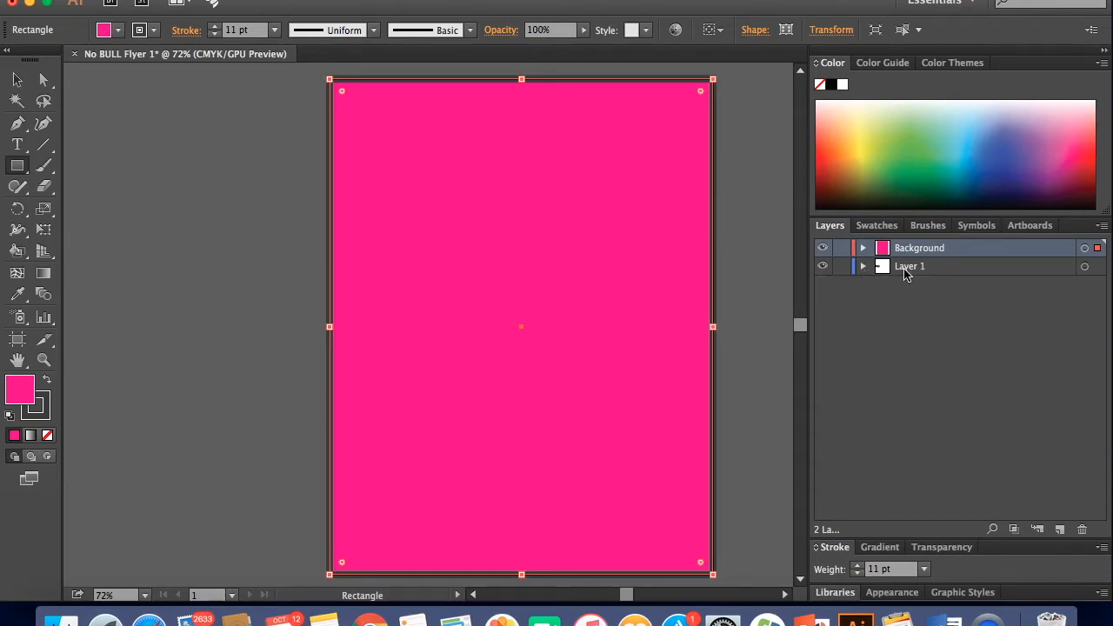
pyautogui.moveTo(964, 255); pyautogui.dragTo(965, 277)
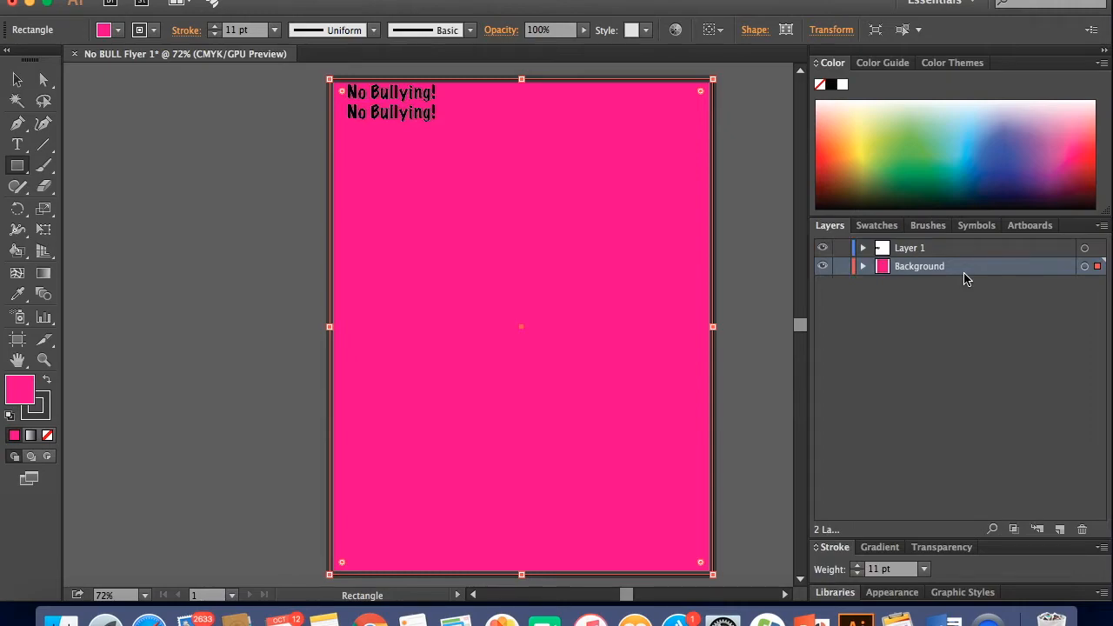
pyautogui.click(962, 250)
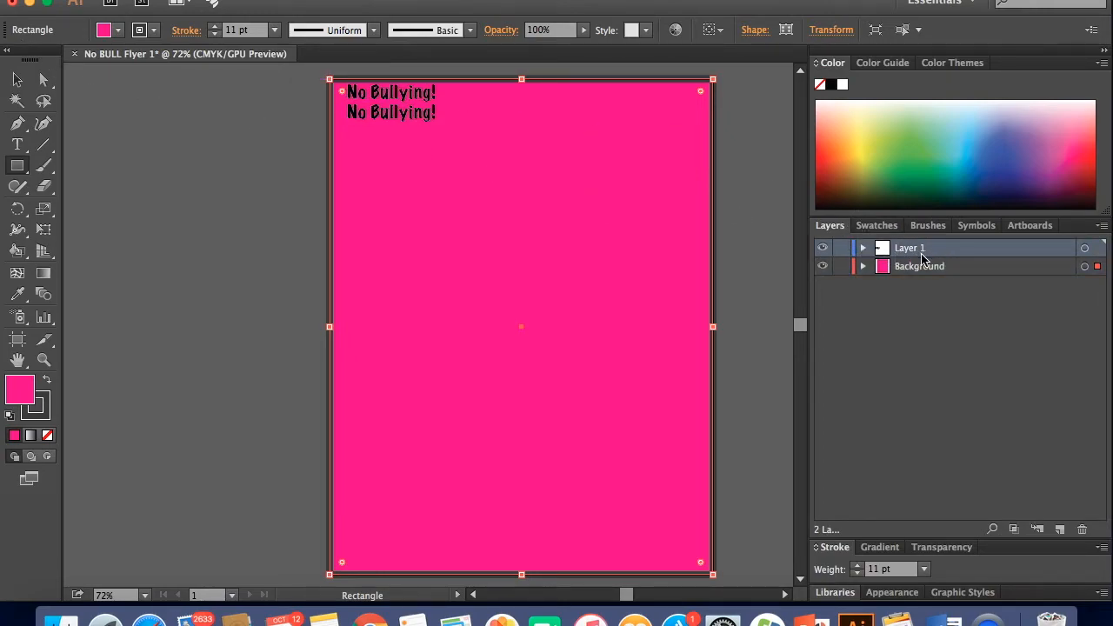
# - Narrow the "No Bullying!" text frame to fit its words and move it towards the middle of the page
pyautogui.click(863, 248)
pyautogui.click(928, 268)
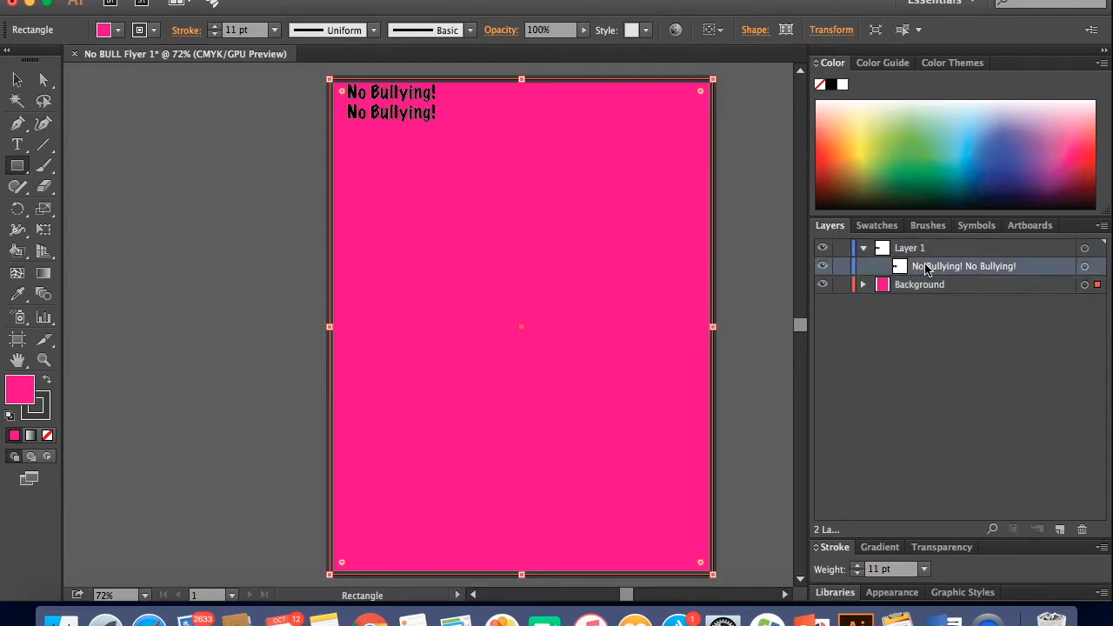
pyautogui.press('v')
pyautogui.click(402, 115)
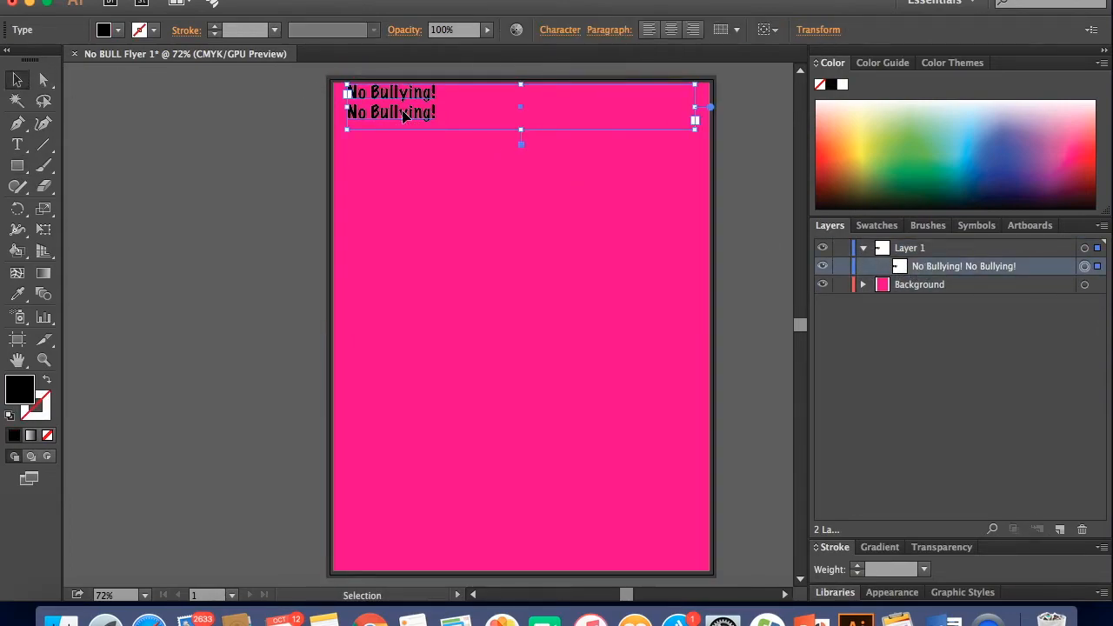
pyautogui.moveTo(695, 130); pyautogui.dragTo(498, 284)
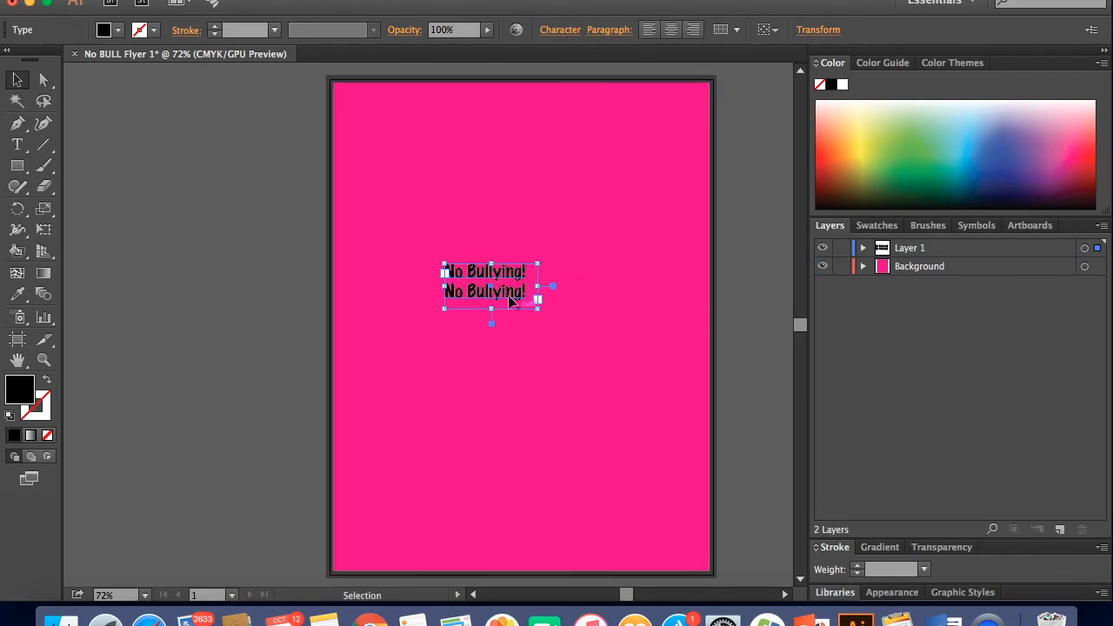
# - Hide the default Tools panel and bring it back
pyautogui.click(476, 0)
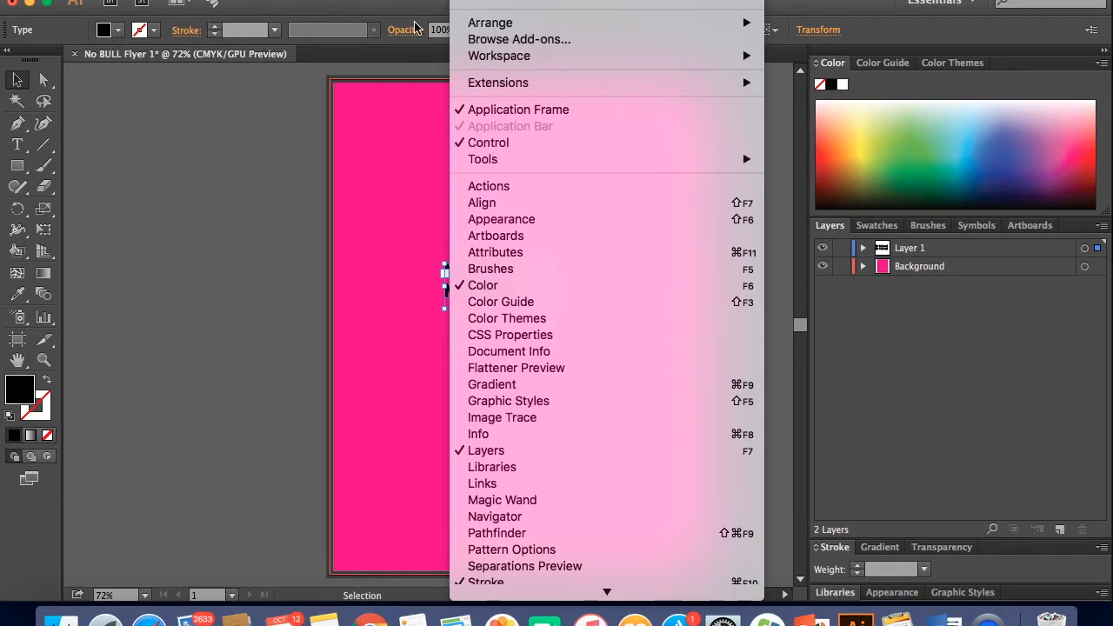
pyautogui.moveTo(521, 161)
pyautogui.click(492, 148)
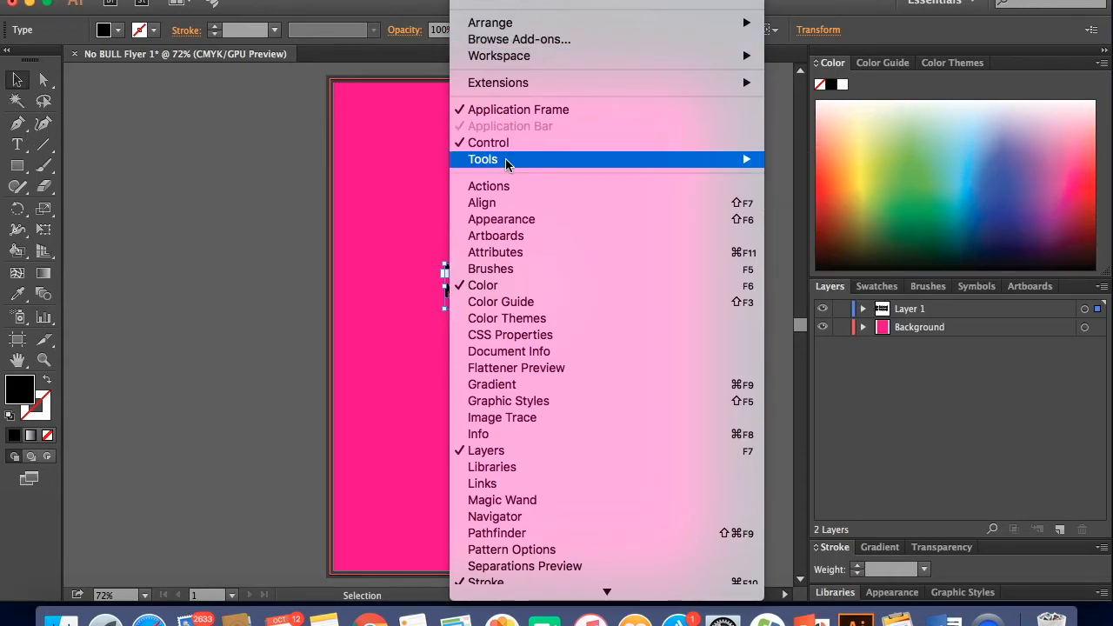
pyautogui.moveTo(509, 165)
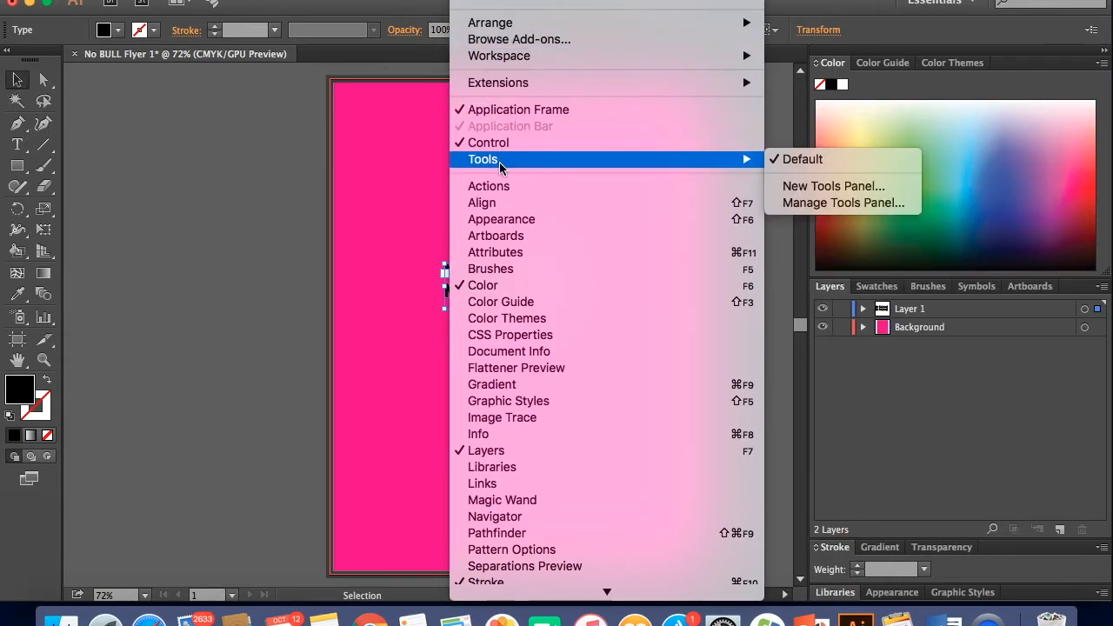
pyautogui.moveTo(748, 166)
pyautogui.click(802, 159)
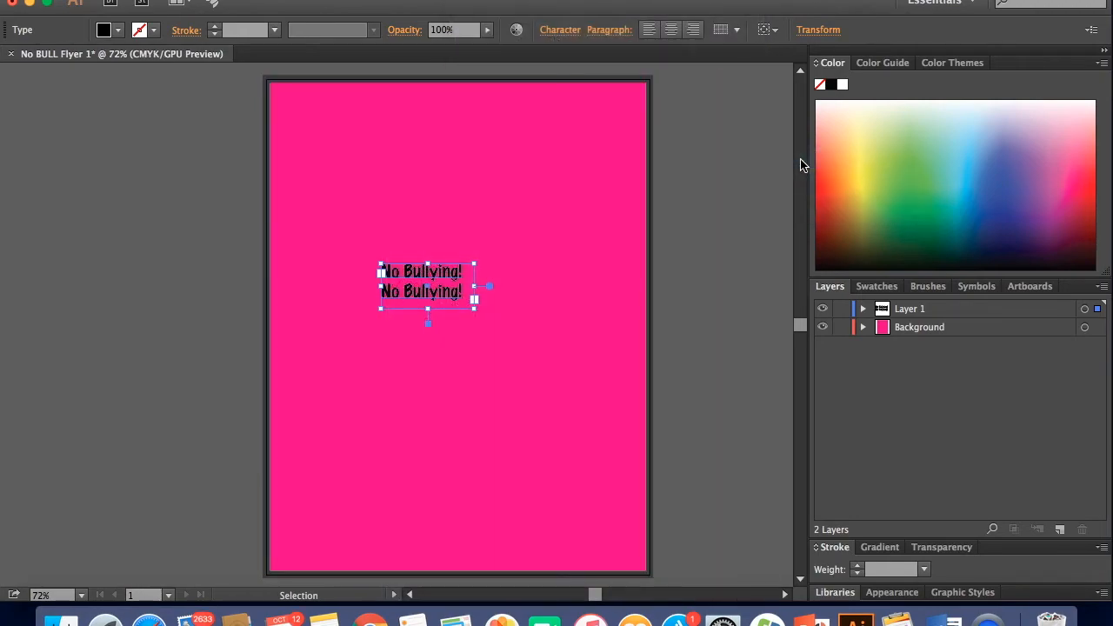
pyautogui.click(469, 6)
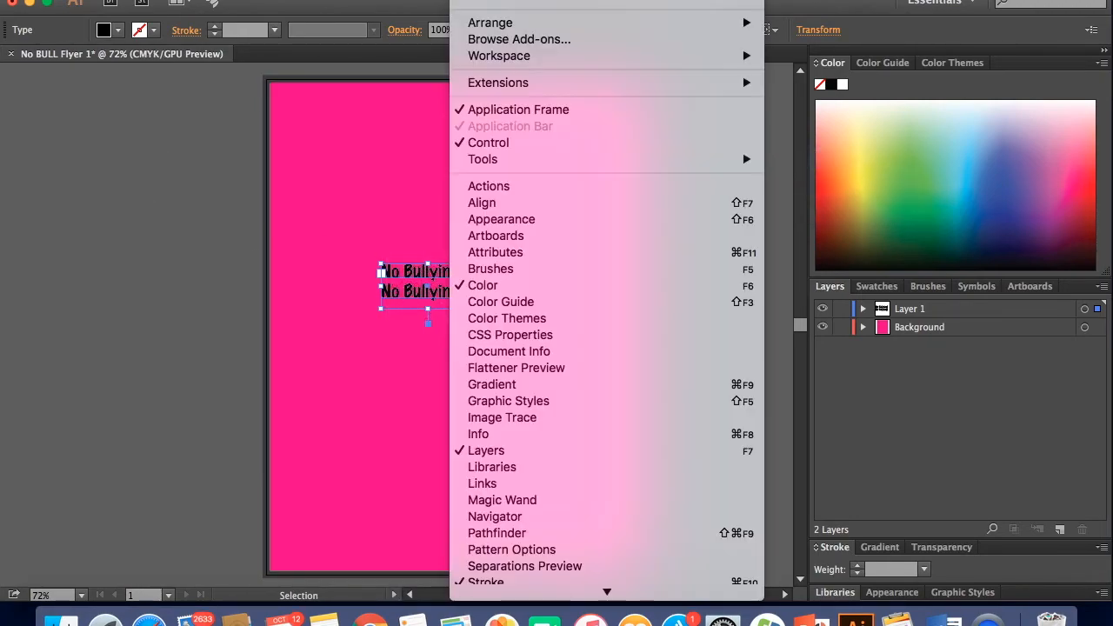
pyautogui.moveTo(506, 160)
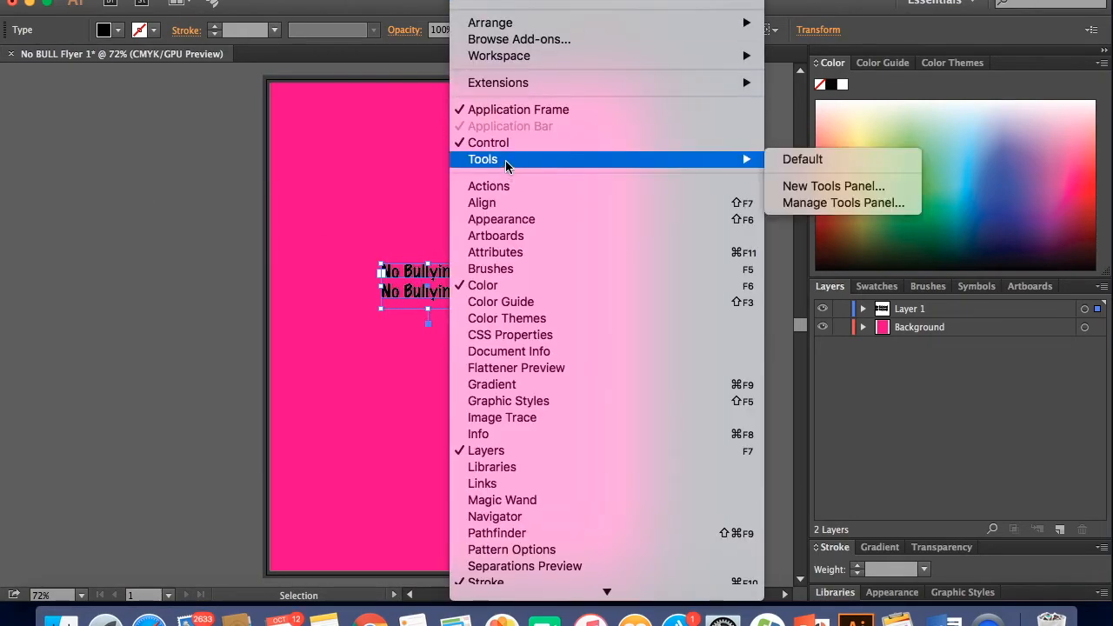
pyautogui.click(805, 159)
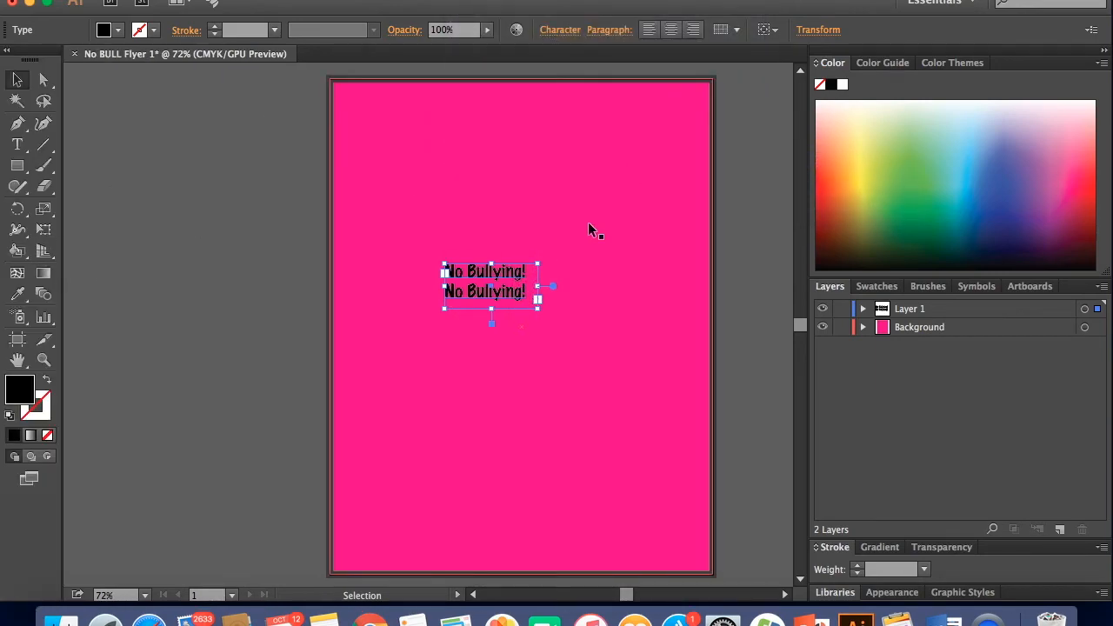
# - Move the "No Bullying!" text to the upper-left area of the page
pyautogui.click(499, 304)
pyautogui.moveTo(491, 289); pyautogui.dragTo(409, 135)
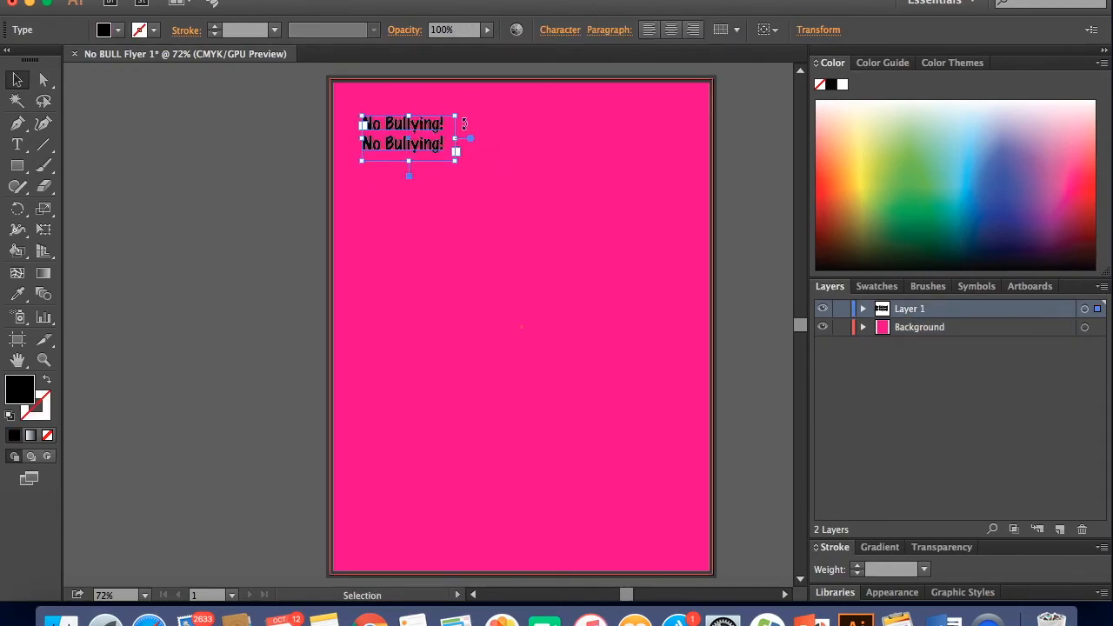
# - Switch the Tools panel to a single column and return it to two columns
pyautogui.click(470, 0)
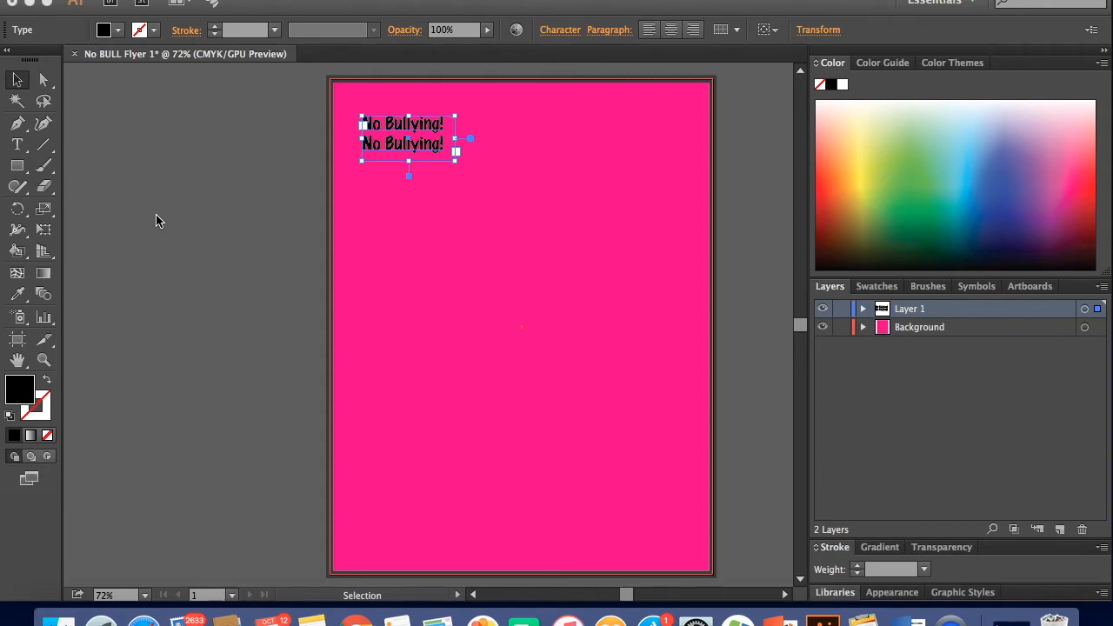
pyautogui.click(9, 57)
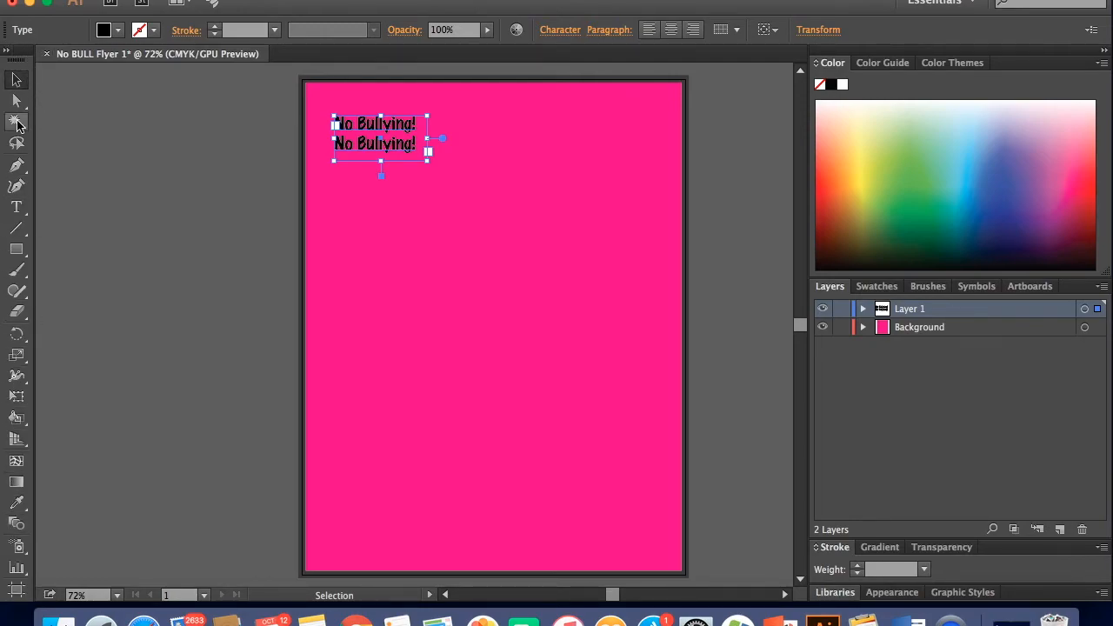
pyautogui.click(9, 54)
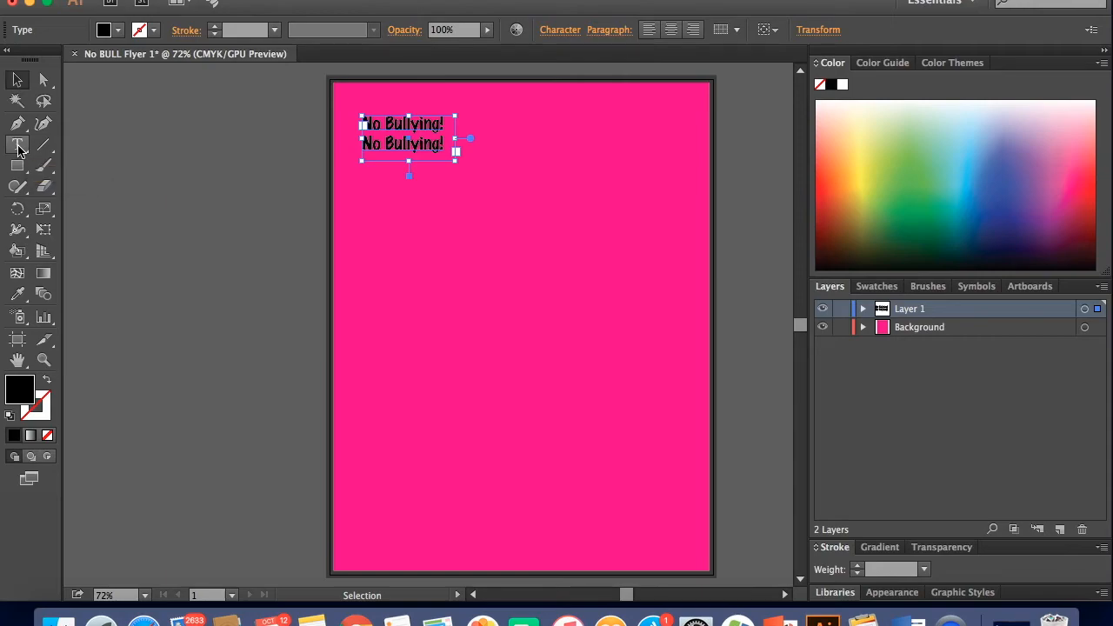
# - Try activating the Selection, Type, Pen and Direct Selection tools in turn
pyautogui.click(20, 83)
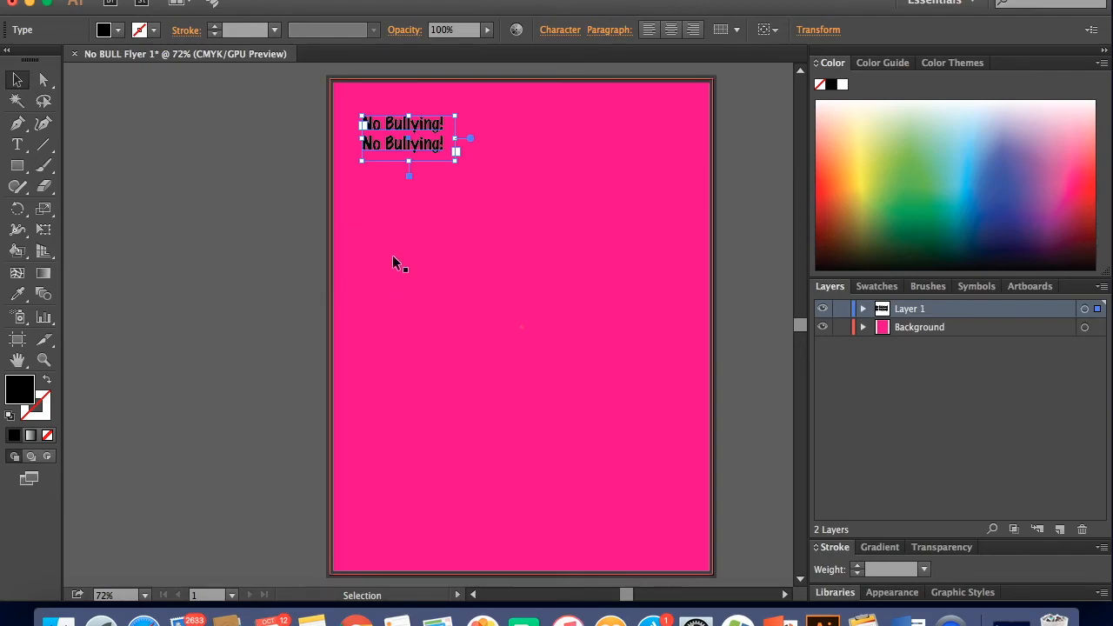
pyautogui.press('t')
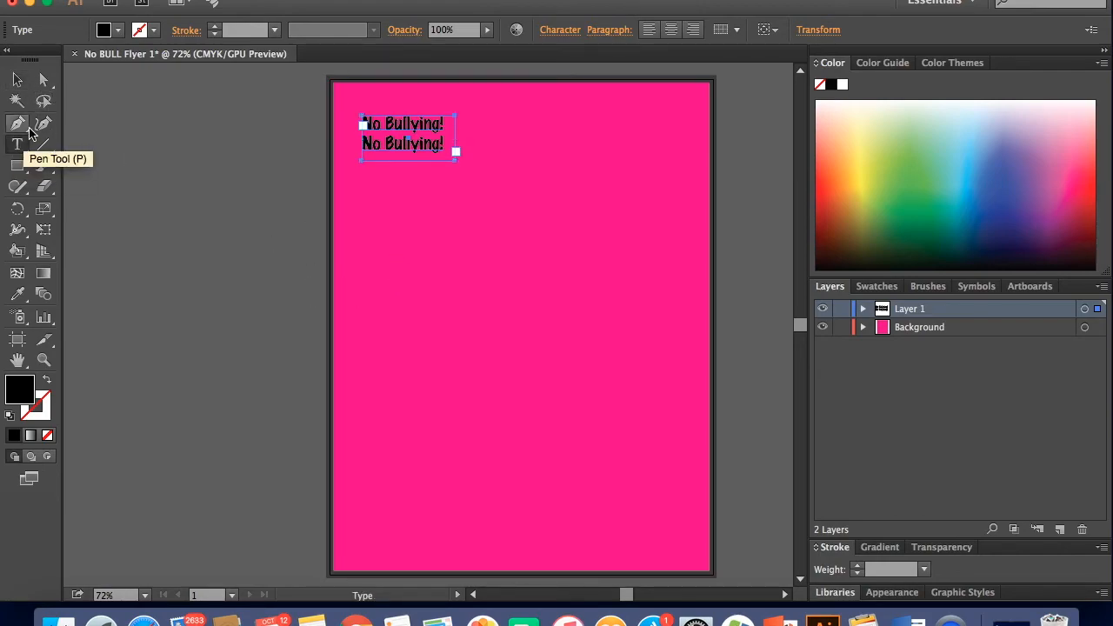
pyautogui.press('v')
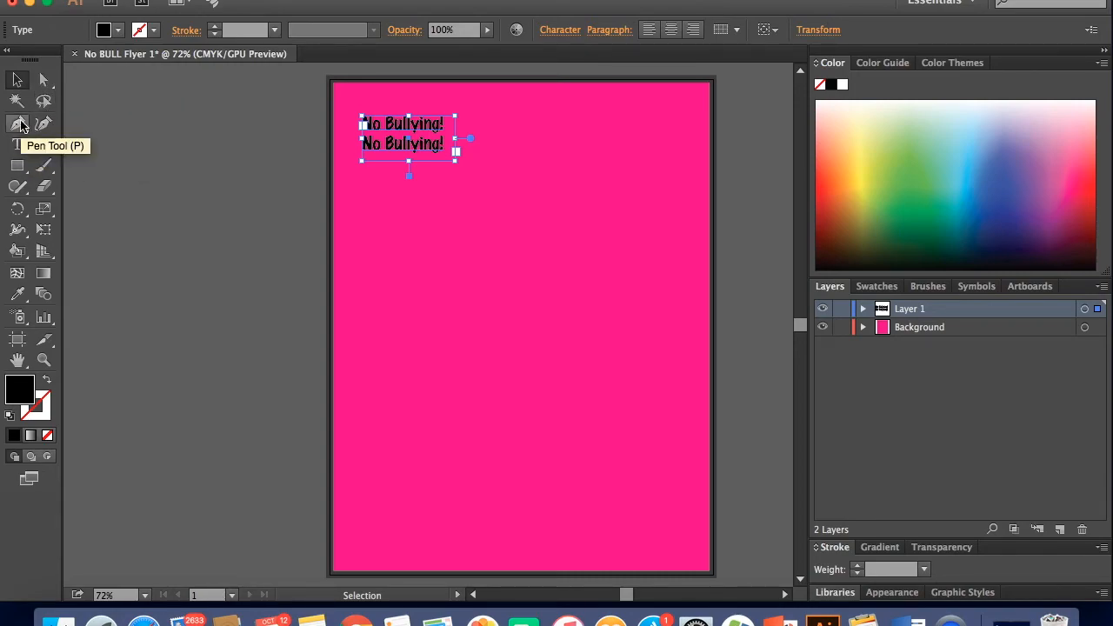
pyautogui.press('p')
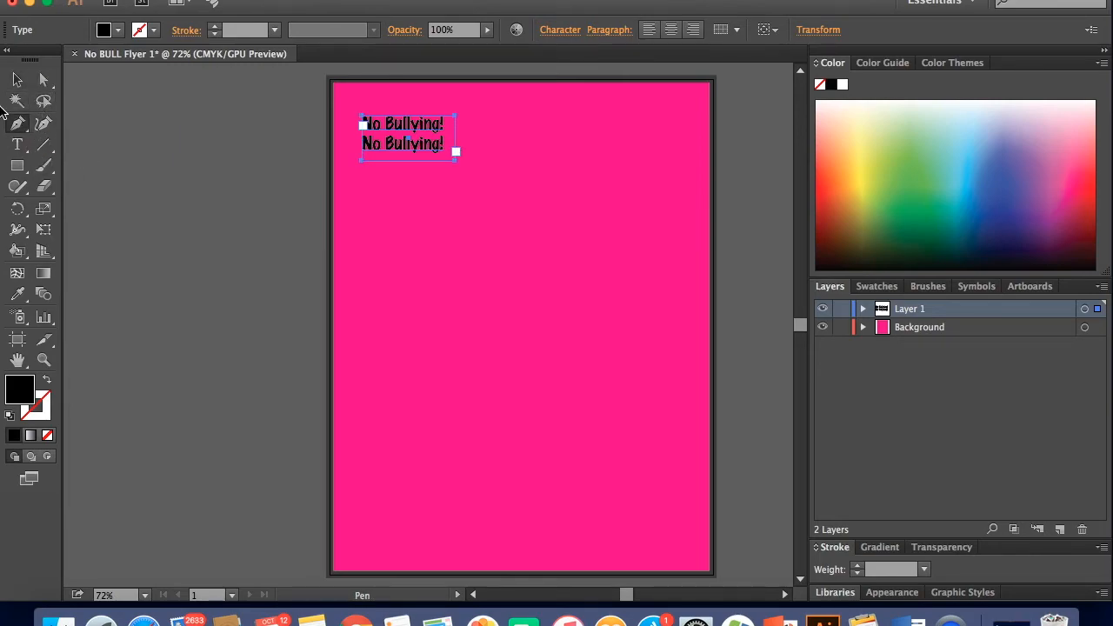
pyautogui.press('a')
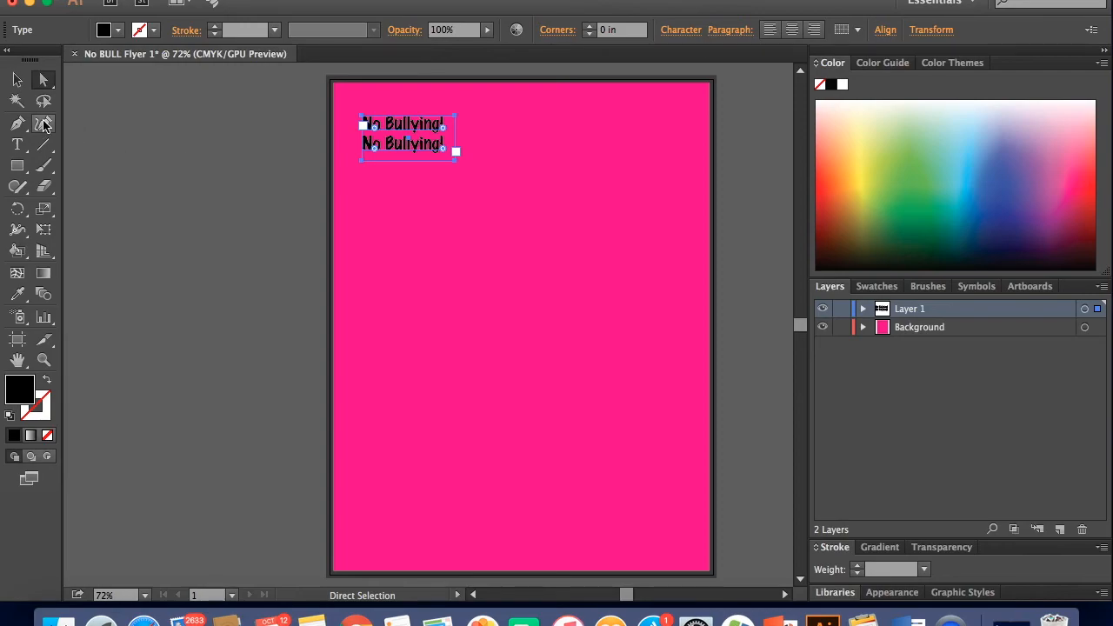
pyautogui.click(17, 145)
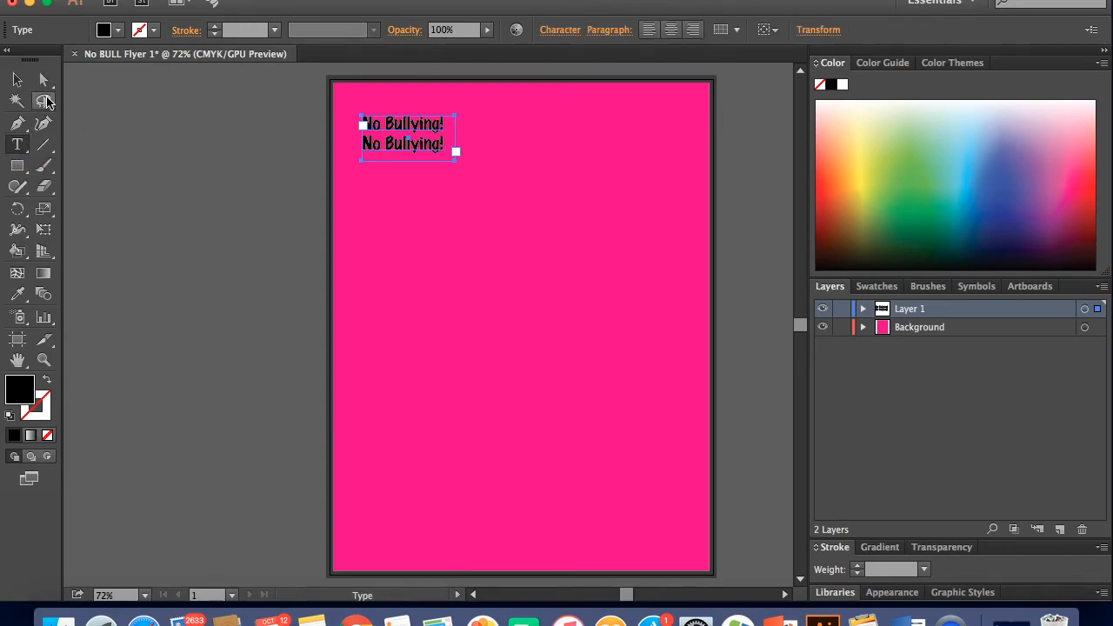
pyautogui.click(42, 78)
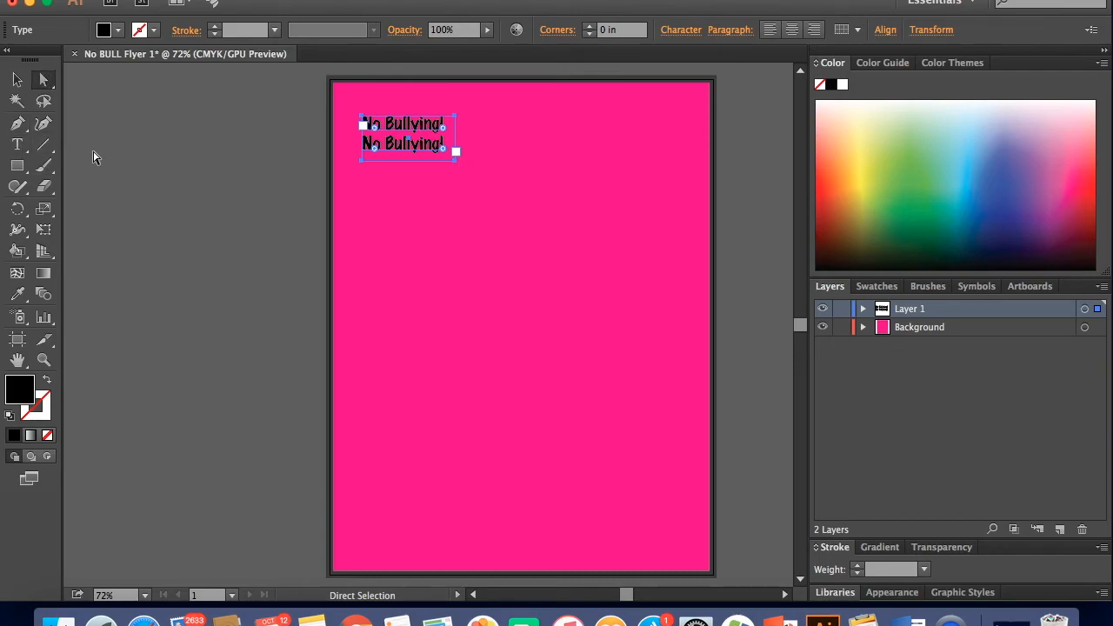
# - Show the related tools grouped under the Pen and Direct Selection tools
pyautogui.click(24, 129)
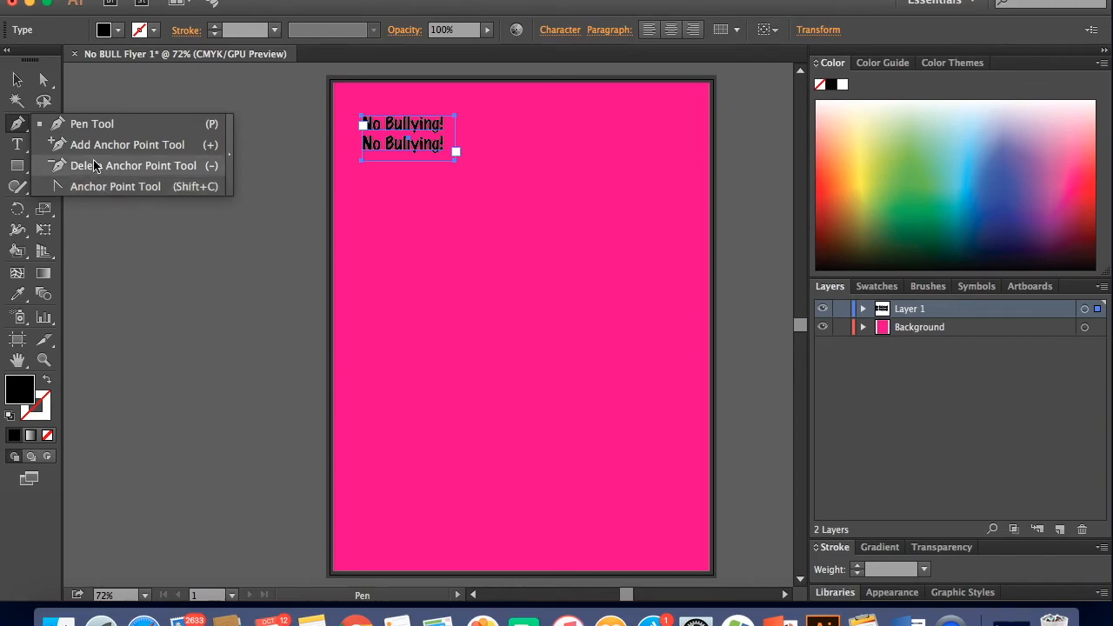
pyautogui.moveTo(44, 80); pyautogui.dragTo(85, 88)
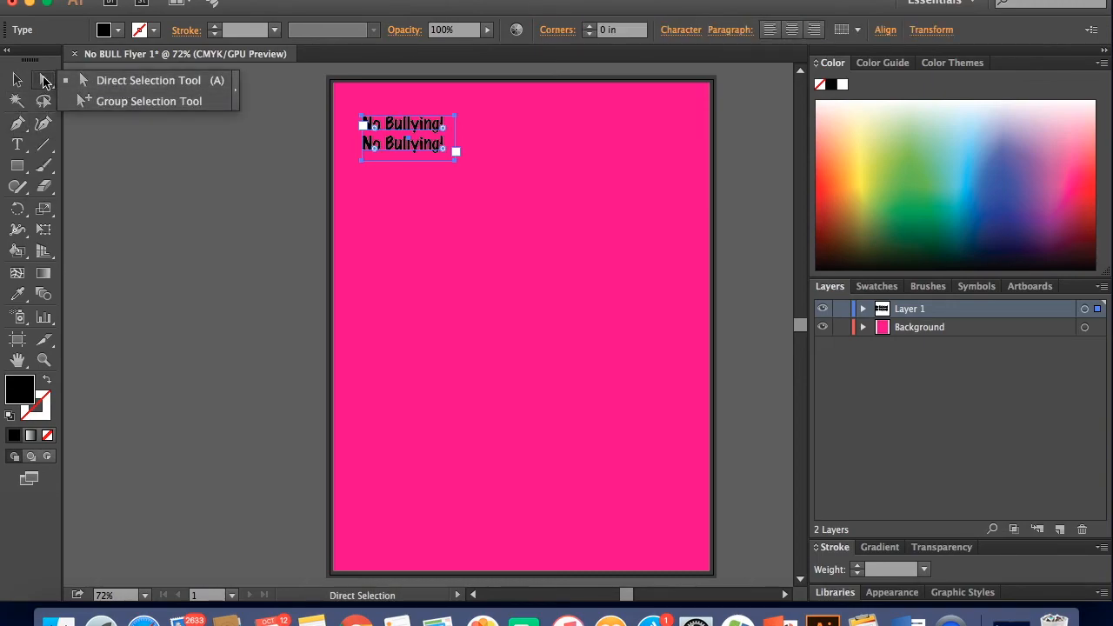
# - Show the related tools grouped under the Type tool, and activate the Arc tool
pyautogui.moveTo(17, 145); pyautogui.dragTo(92, 252)
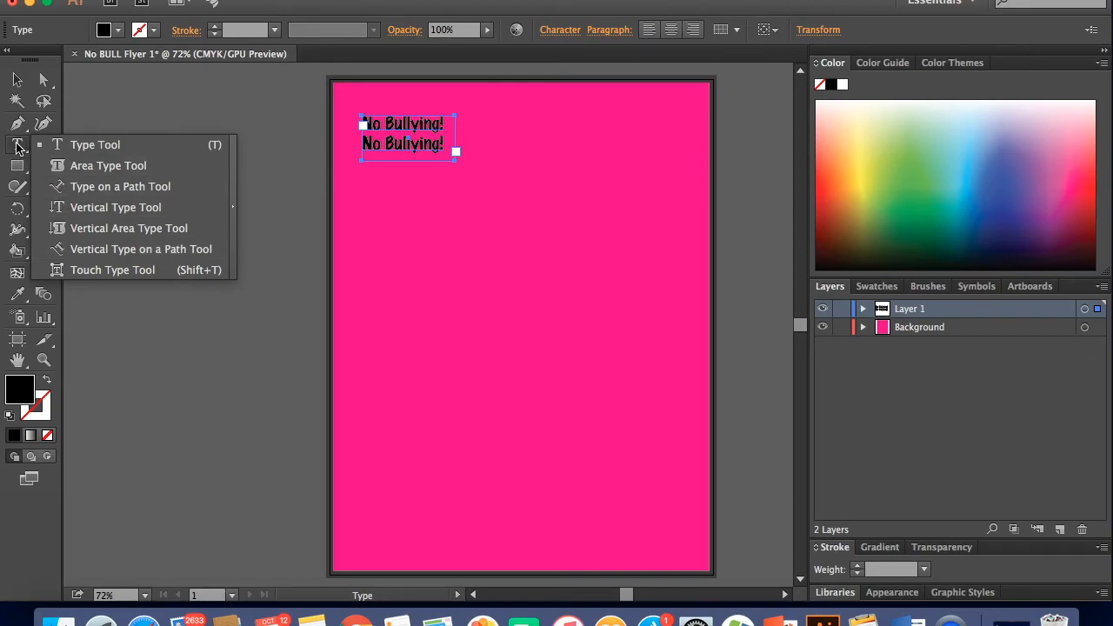
pyautogui.click(24, 172)
pyautogui.moveTo(23, 172)
pyautogui.mouseDown()
pyautogui.moveTo(52, 167)
pyautogui.moveTo(85, 258)
pyautogui.moveTo(83, 231)
pyautogui.moveTo(19, 168)
pyautogui.moveTo(98, 188)
pyautogui.moveTo(60, 180)
pyautogui.moveTo(44, 144)
pyautogui.moveTo(106, 178)
pyautogui.mouseUp()
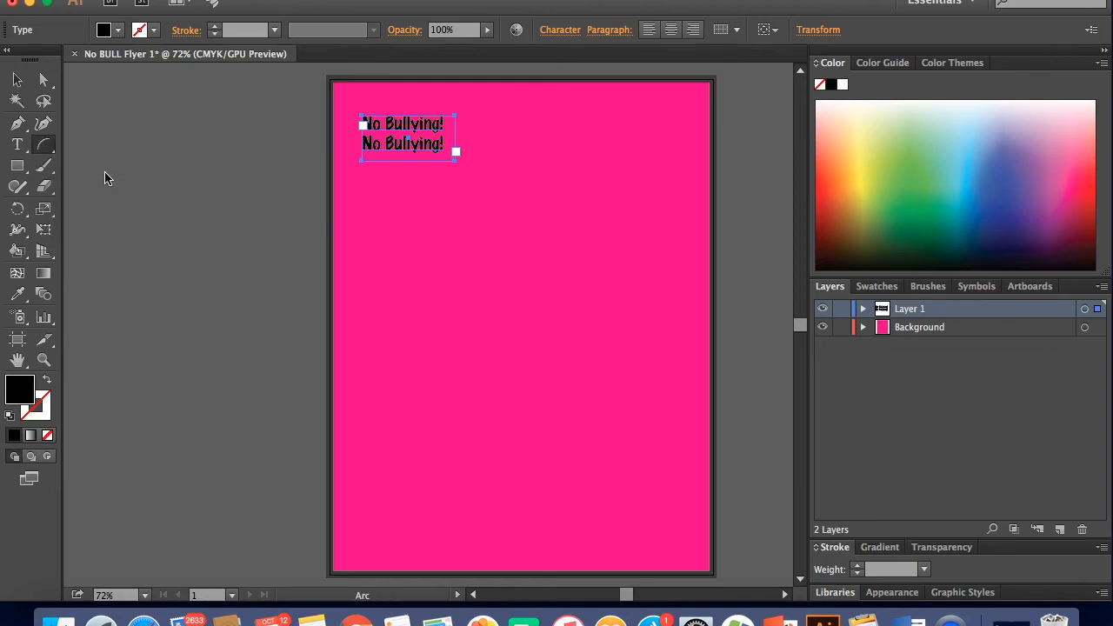
# - Draw a large spiral across the upper part of the page with the Spiral tool and give it a dark blue 8 pt stroke
pyautogui.moveTo(43, 145); pyautogui.dragTo(111, 186)
pyautogui.moveTo(455, 254); pyautogui.dragTo(587, 403)
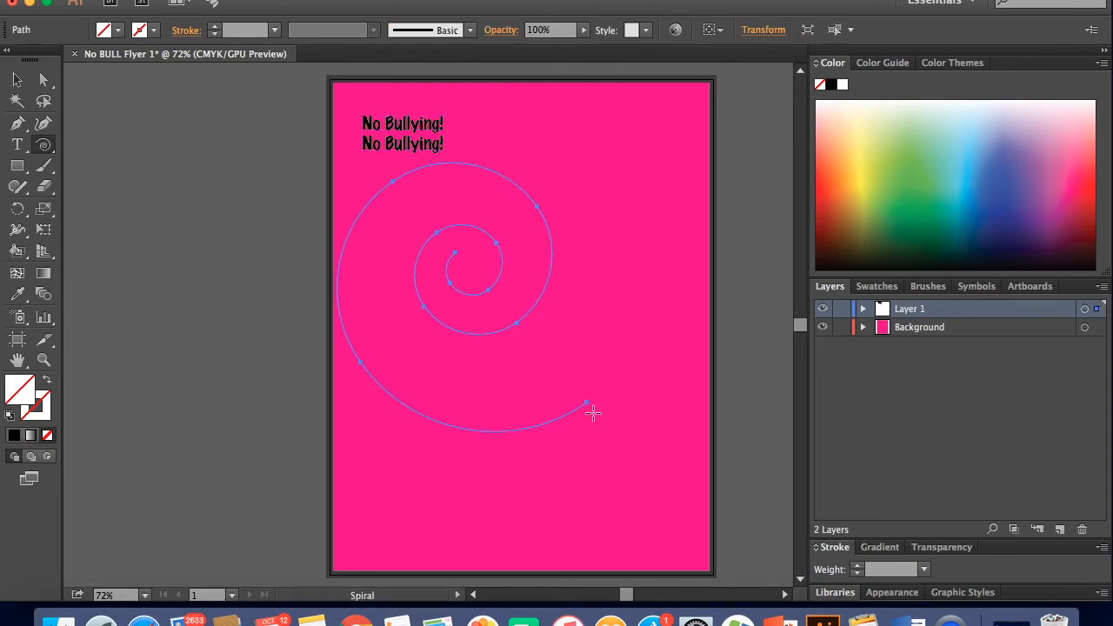
pyautogui.click(153, 31)
pyautogui.click(109, 59)
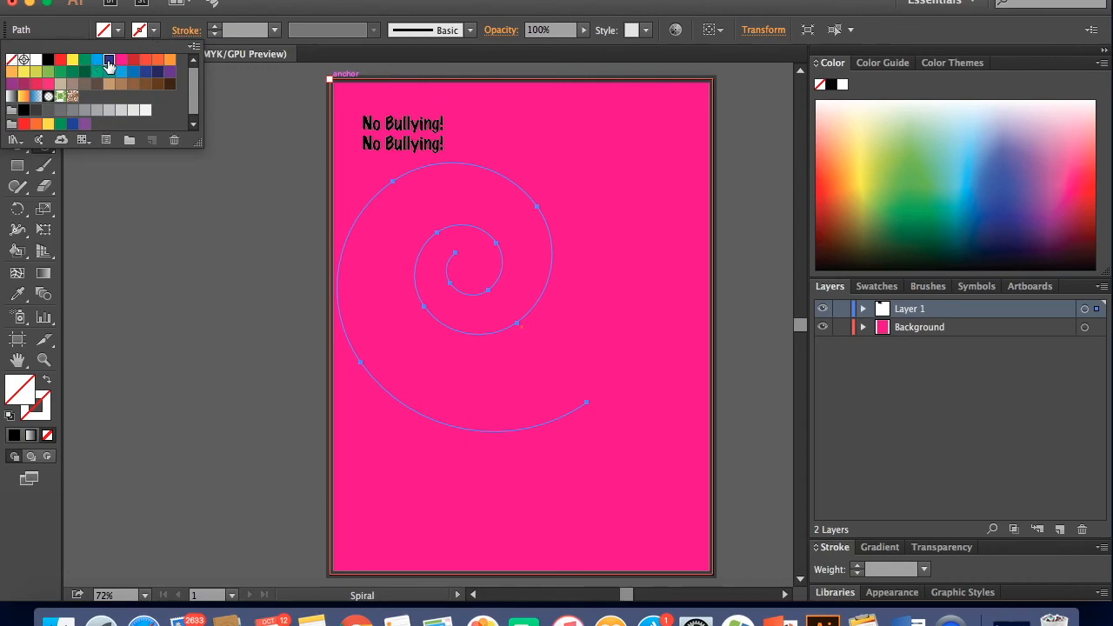
pyautogui.click(214, 27)
pyautogui.click(214, 26)
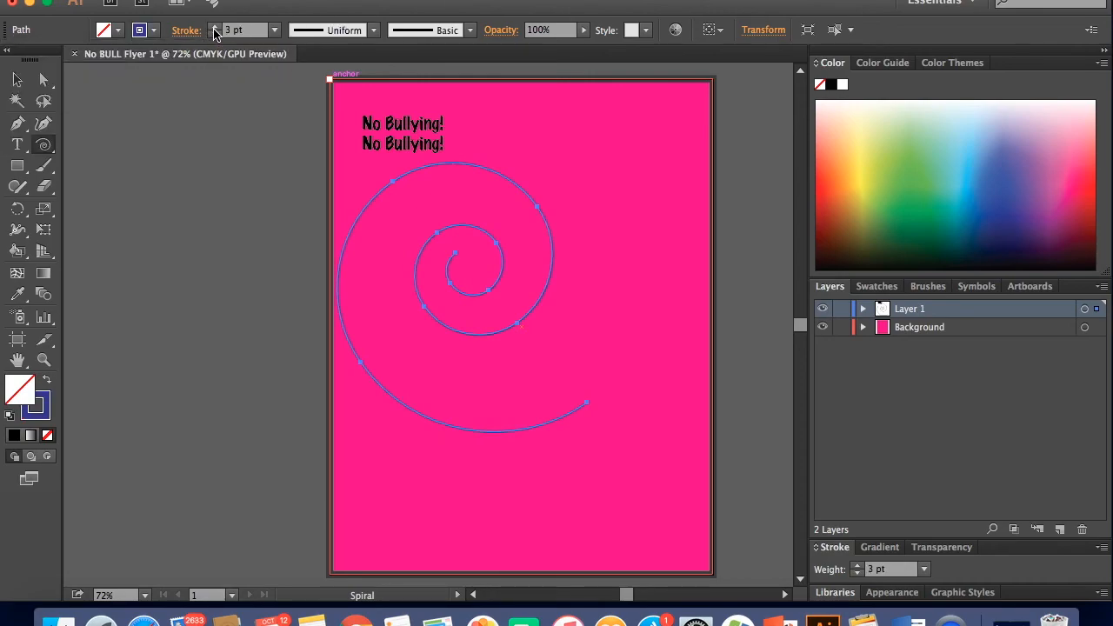
pyautogui.click(214, 27)
# - Delete the spiral from the page
pyautogui.press('v')
pyautogui.press('Delete')
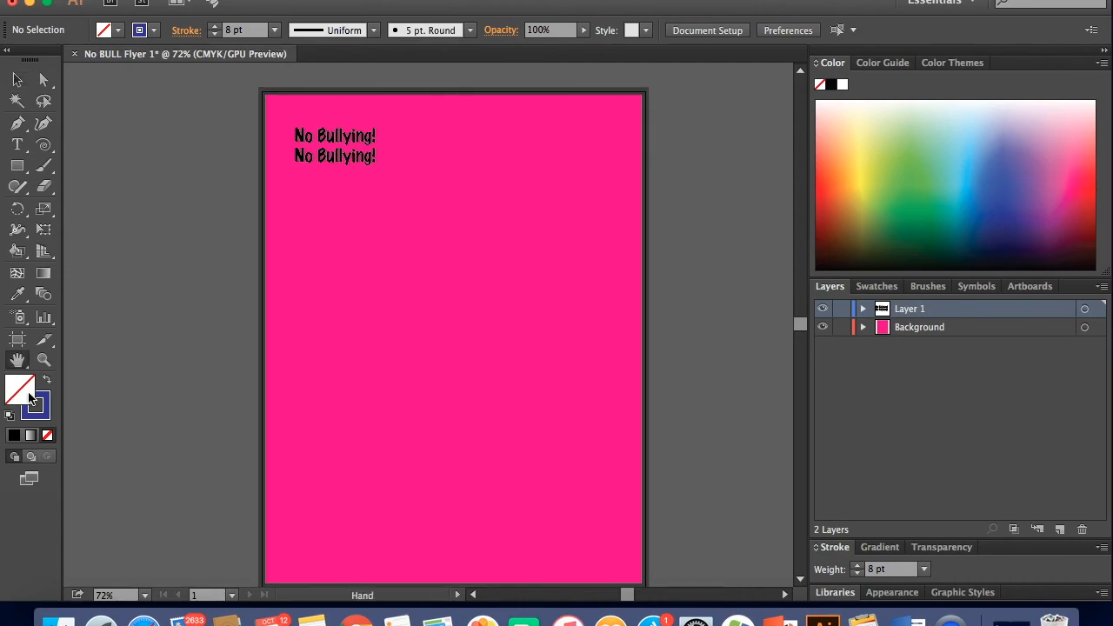
# - Set the fill to bright red (EF0606) and draw a rectangle below and right of the "No Bullying!" text
pyautogui.click(23, 393)
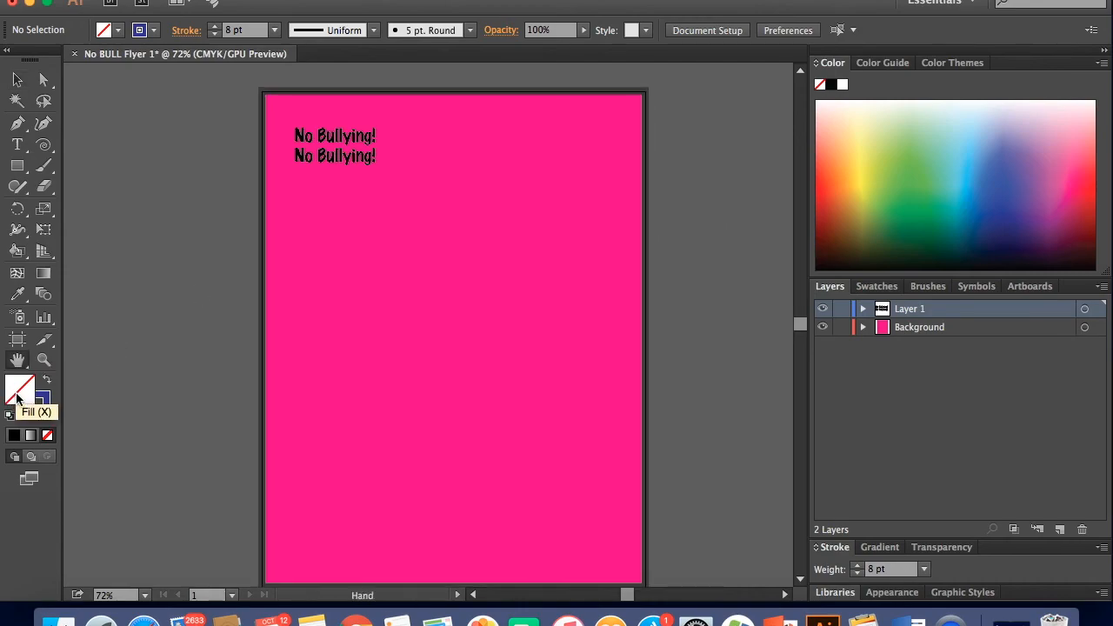
pyautogui.doubleClick(22, 393)
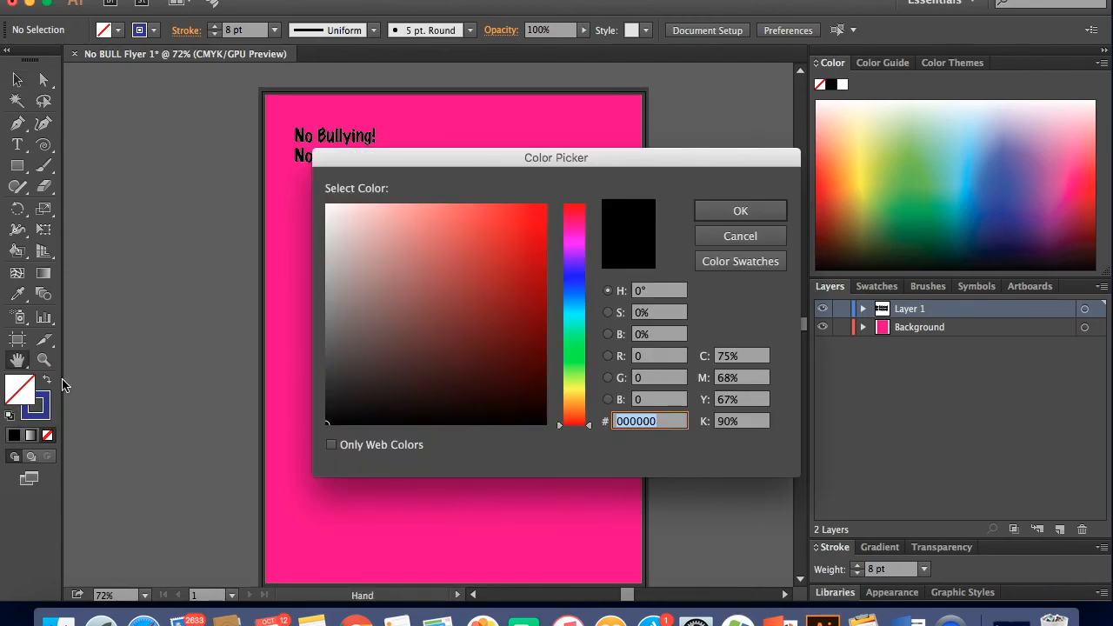
pyautogui.click(504, 267)
pyautogui.moveTo(517, 249); pyautogui.dragTo(541, 217)
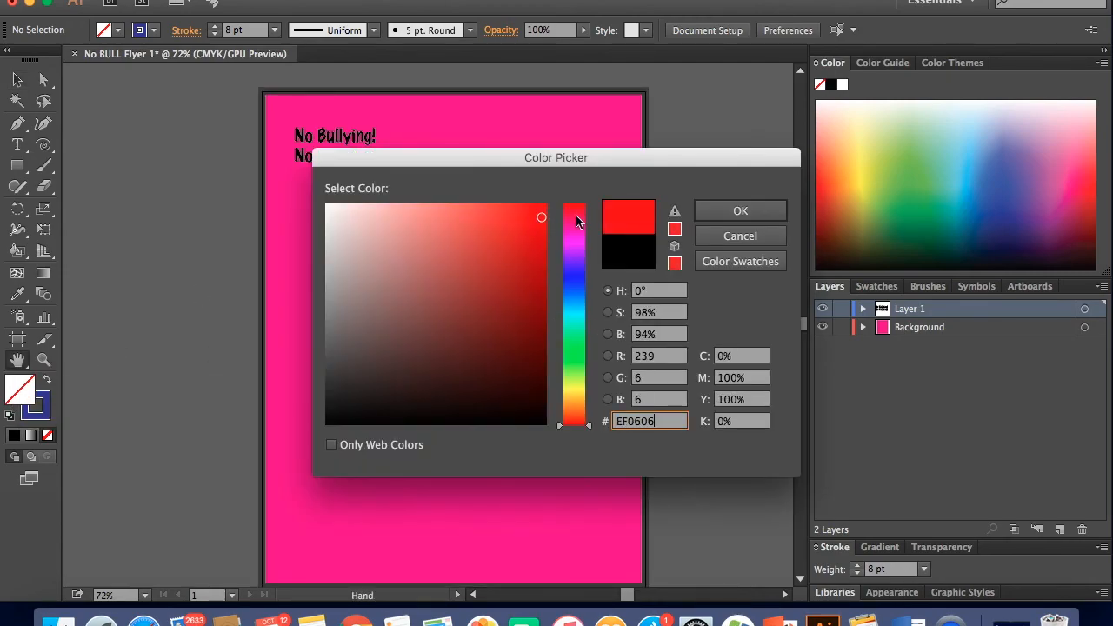
pyautogui.click(765, 217)
pyautogui.click(18, 166)
pyautogui.moveTo(373, 198)
pyautogui.mouseDown()
pyautogui.moveTo(374, 254)
pyautogui.moveTo(556, 330)
pyautogui.mouseUp()
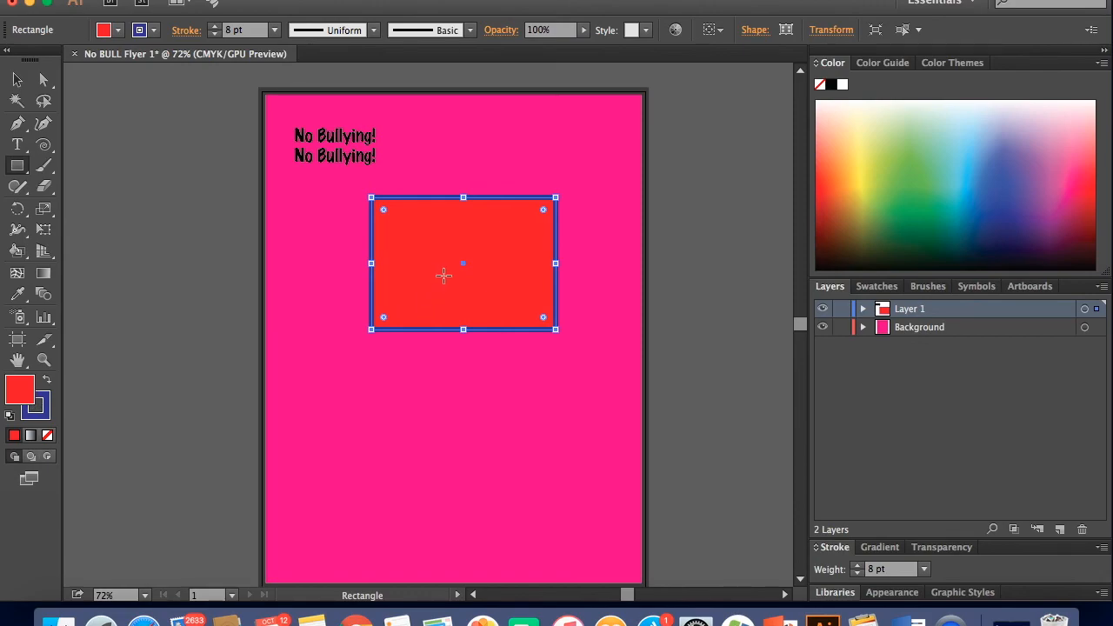
# - Swap the rectangle's fill and stroke colors back and forth, ending with a red fill and a blue stroke
pyautogui.click(46, 384)
pyautogui.click(47, 383)
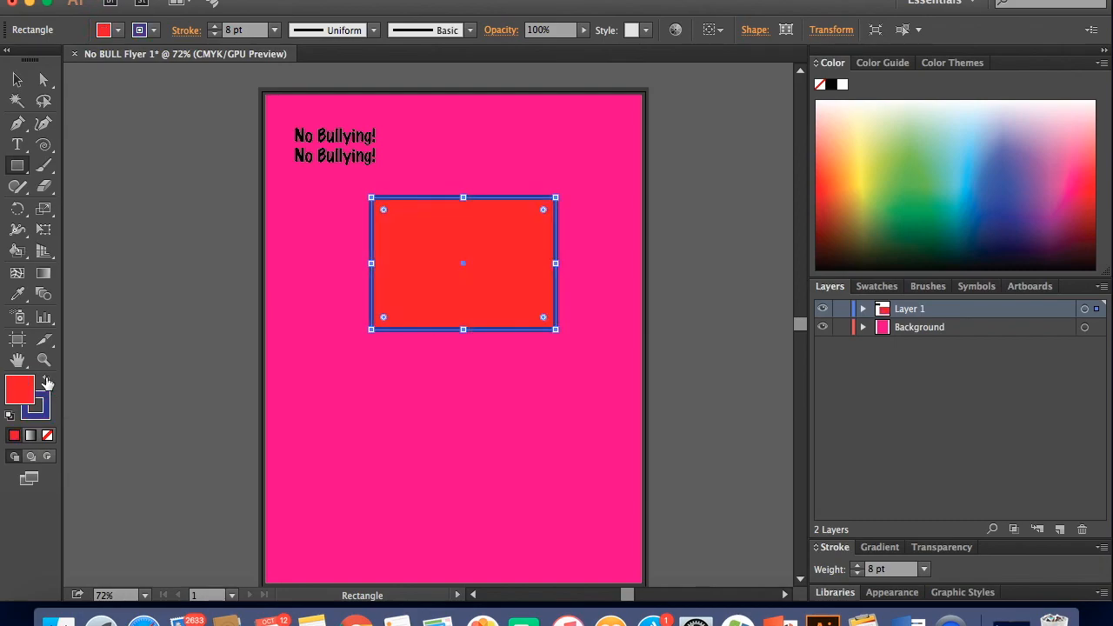
pyautogui.click(47, 384)
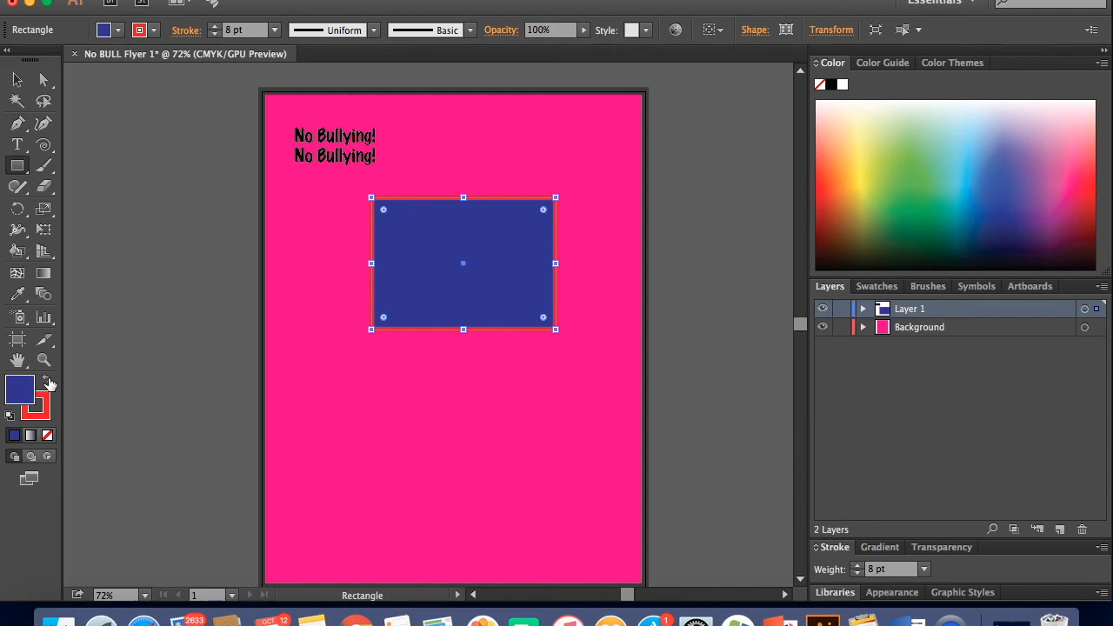
pyautogui.click(48, 383)
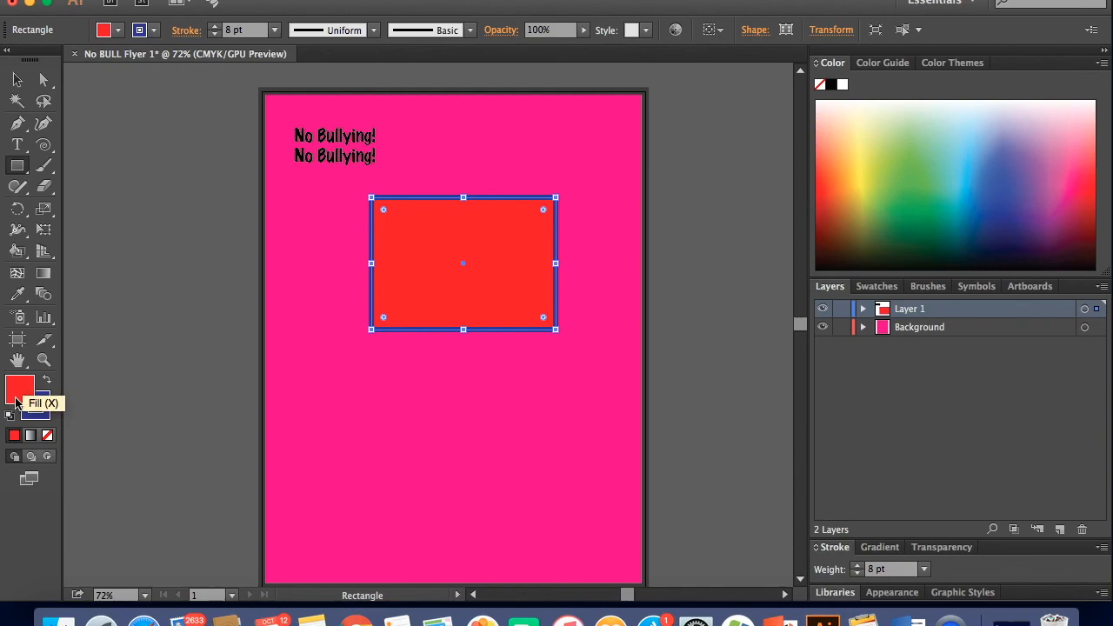
# - Try green, the Fading Sky gradient, and leafy and swirl pattern swatches as the rectangle's fill, ending with white
pyautogui.click(117, 30)
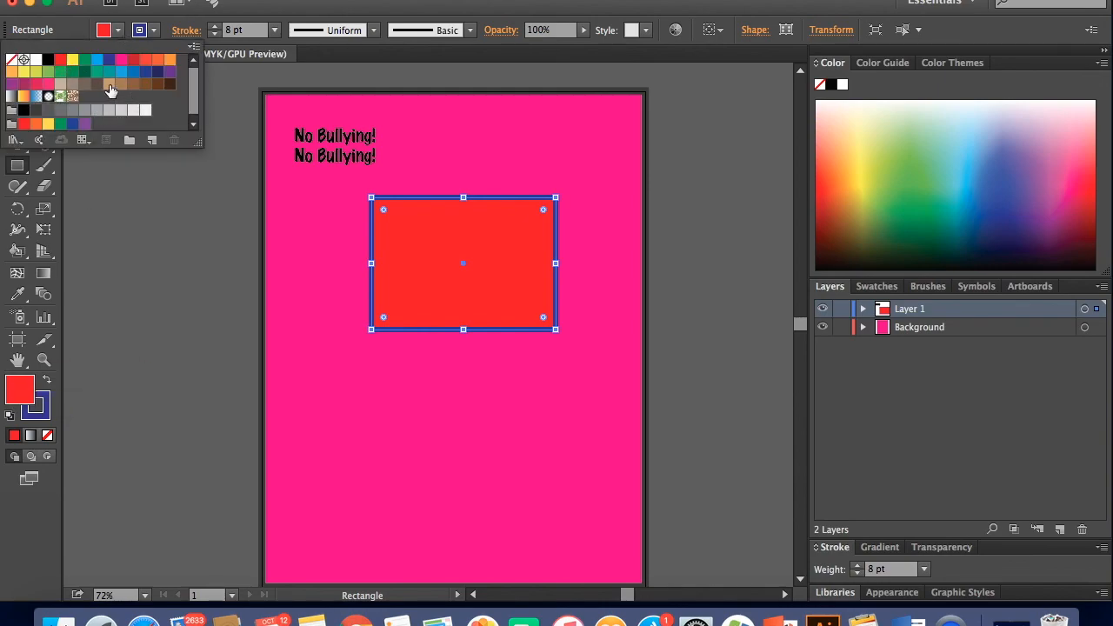
pyautogui.click(109, 85)
pyautogui.click(72, 72)
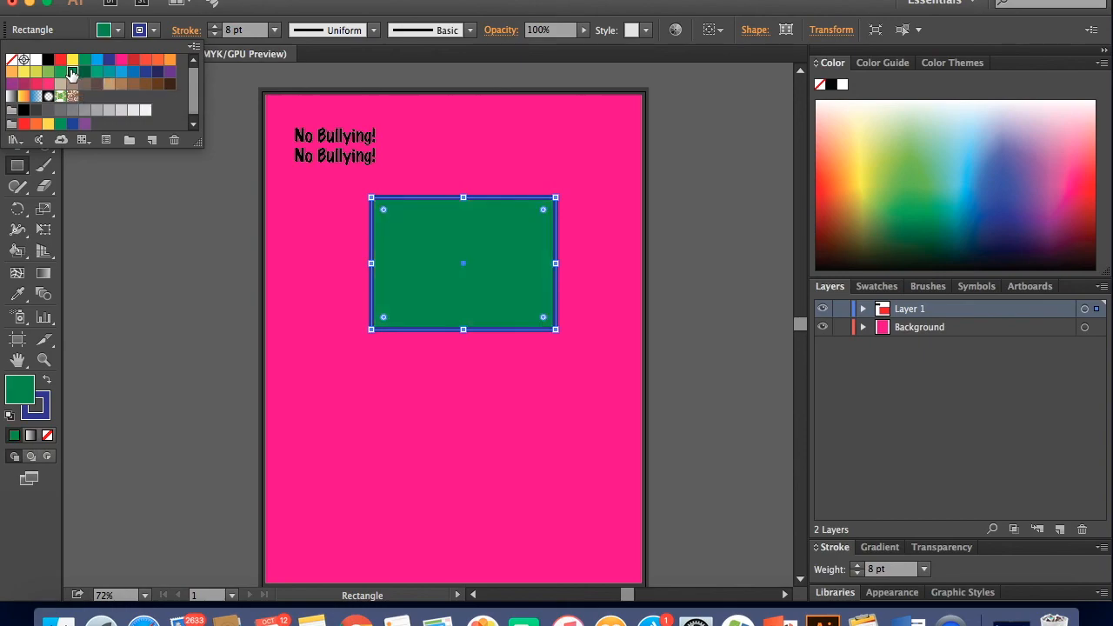
pyautogui.click(36, 96)
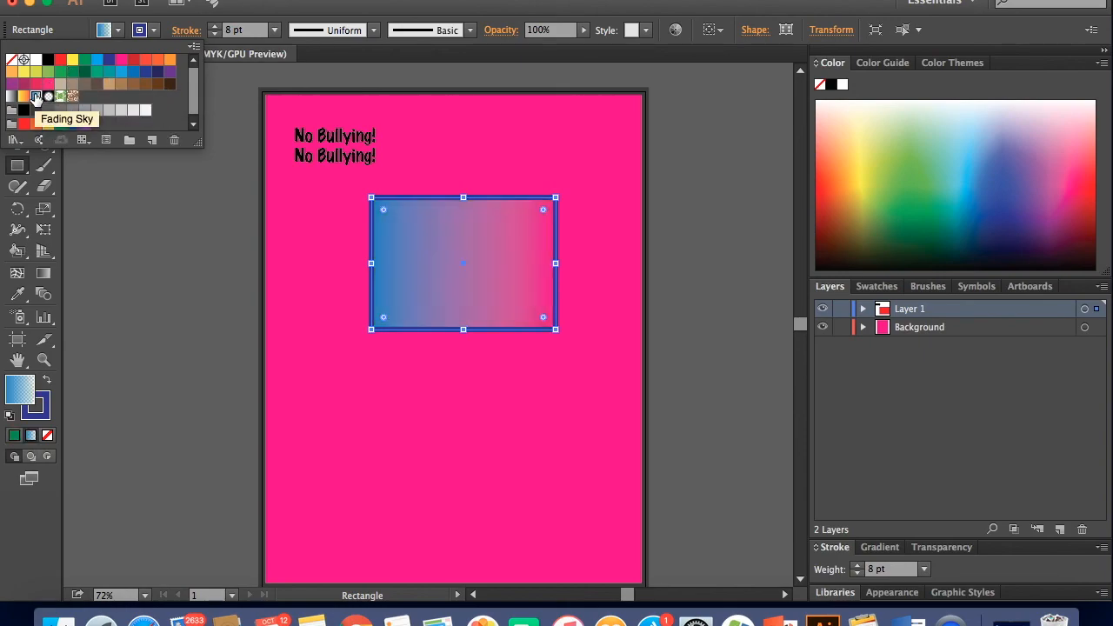
pyautogui.click(73, 96)
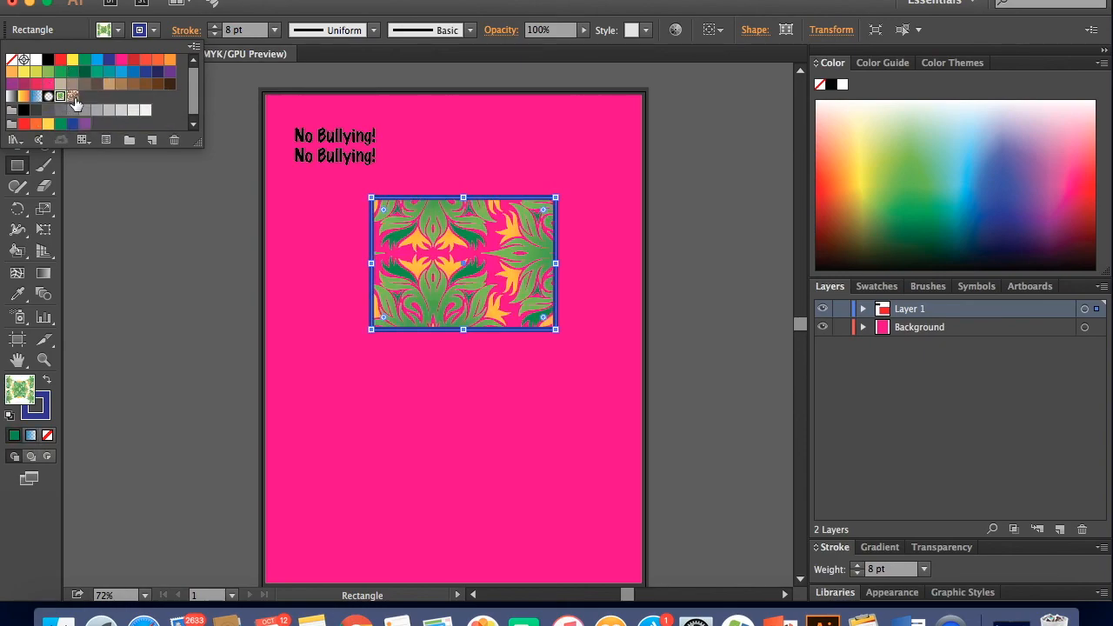
pyautogui.click(75, 99)
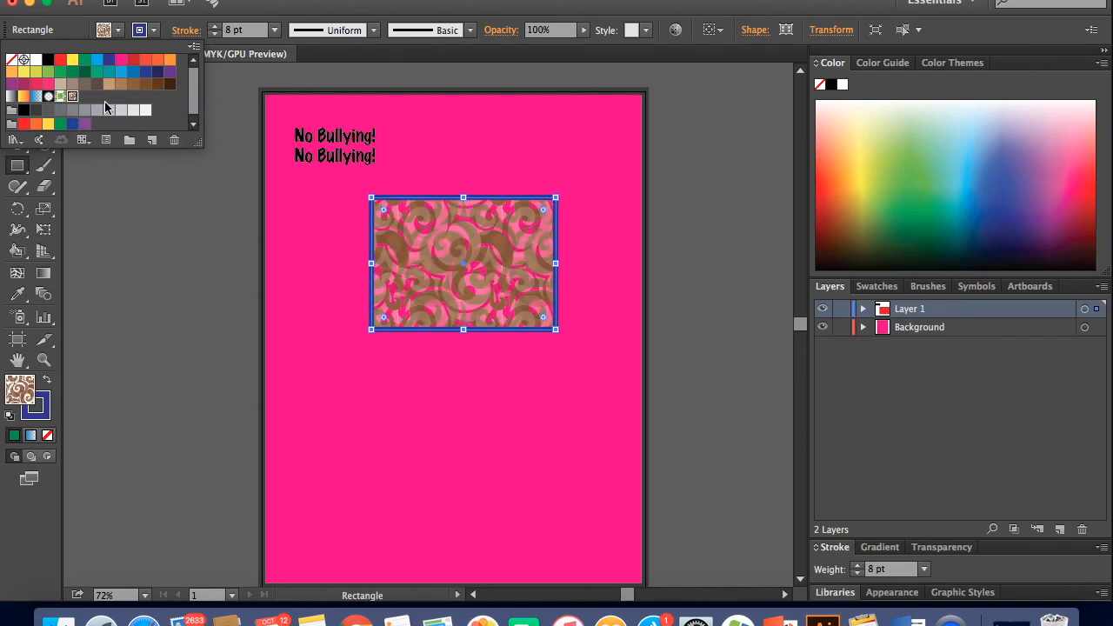
pyautogui.click(36, 59)
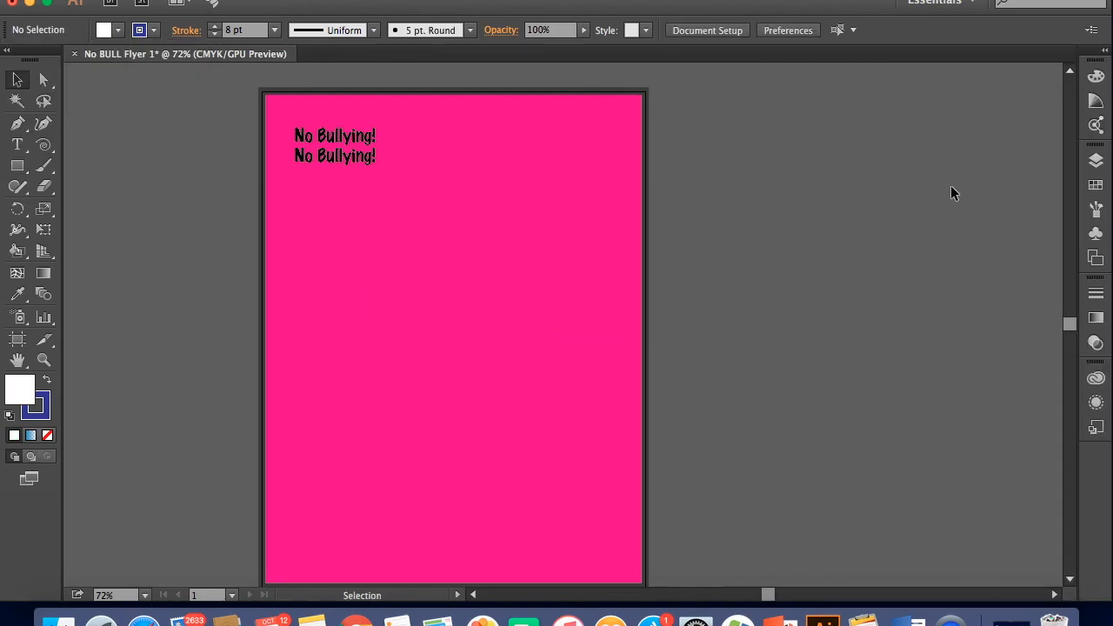